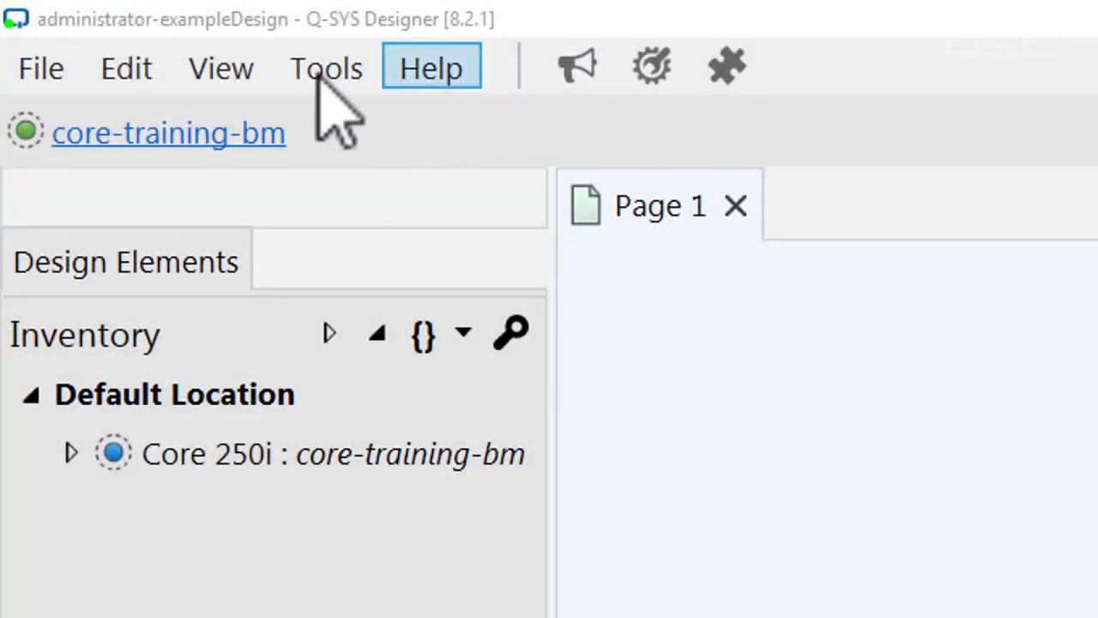
# Step: Open the Administrator from the Tools menu and go to its Commands section
pyautogui.click(322, 72)
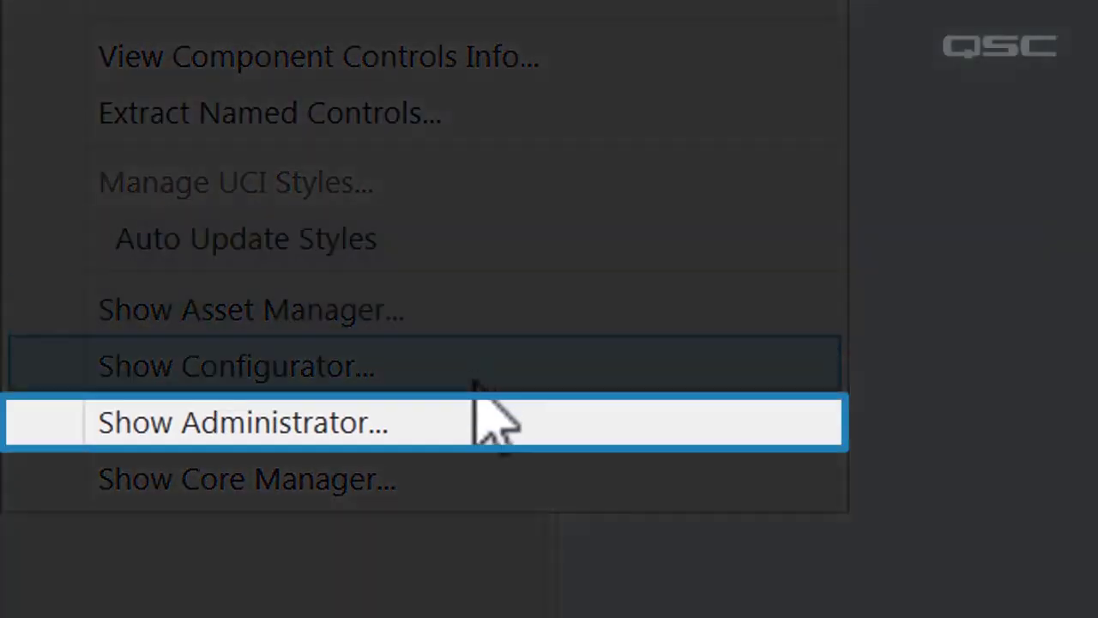
pyautogui.click(468, 421)
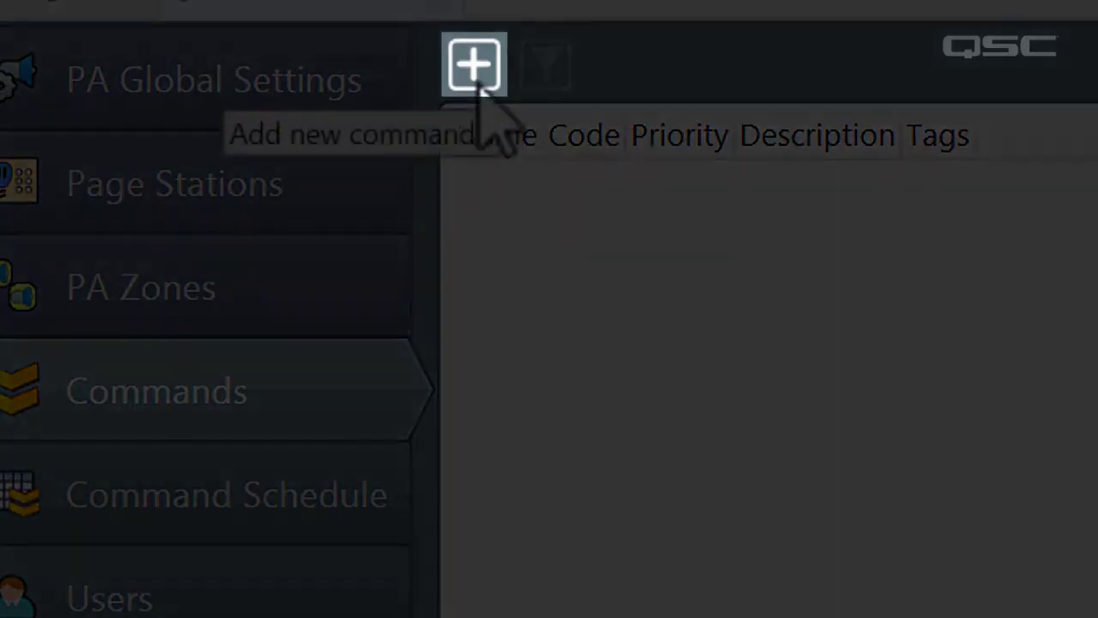
pyautogui.click(478, 86)
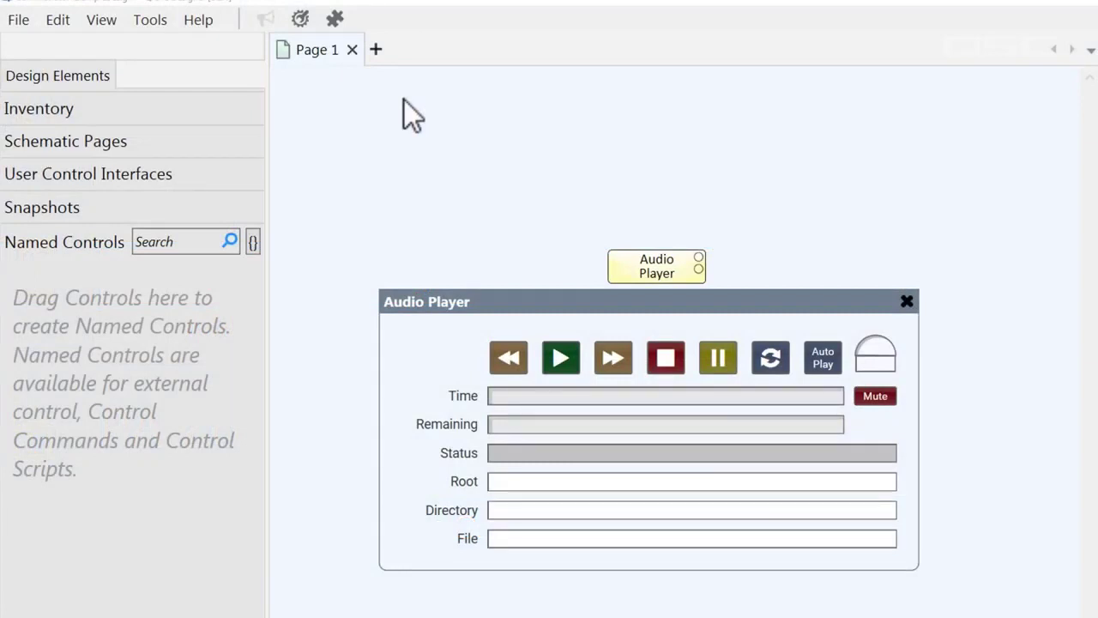
# Step: Expose Play, Pause and gain as named controls AudioPlayerPlay, AudioPlayerPause, AudioPlayerGain, then save to Core and run
pyautogui.moveTo(562, 357); pyautogui.dragTo(127, 309)
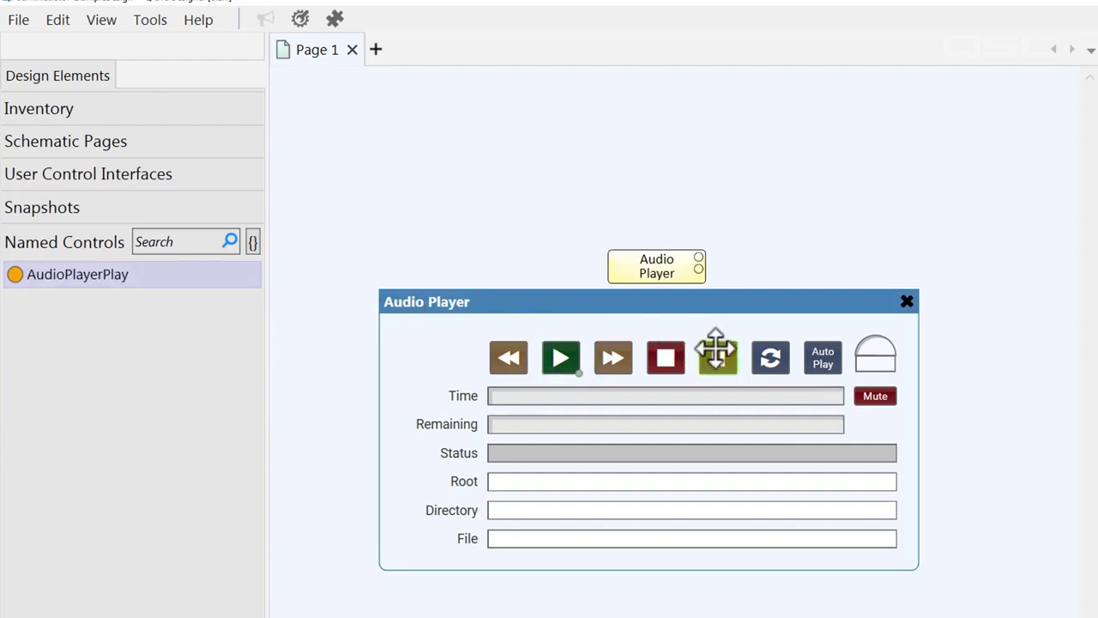
pyautogui.moveTo(717, 354); pyautogui.dragTo(133, 364)
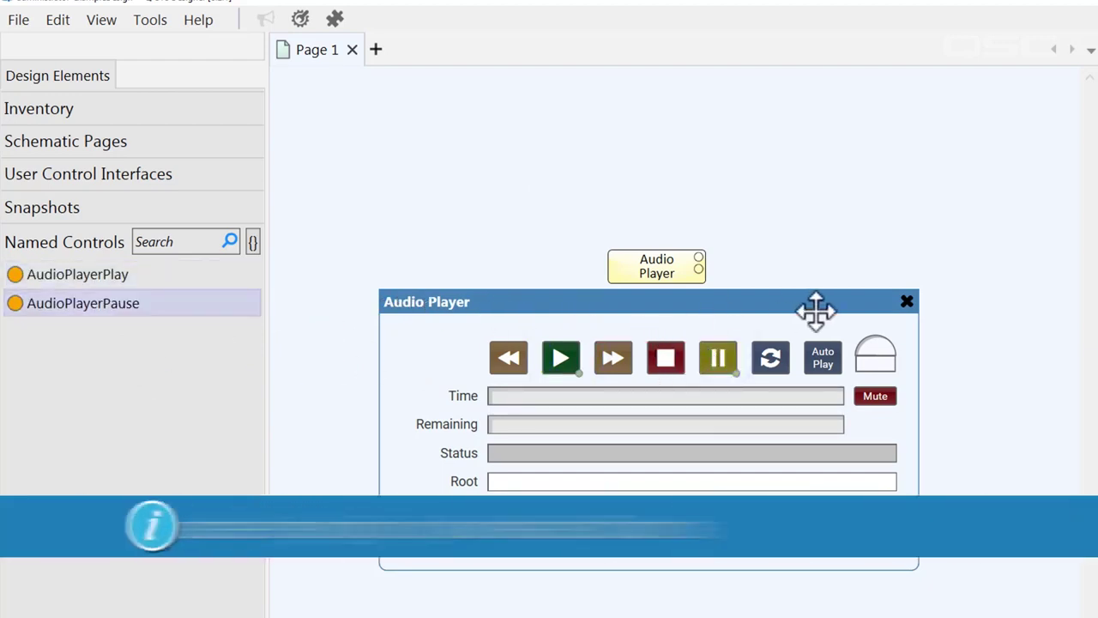
pyautogui.moveTo(869, 343); pyautogui.dragTo(184, 373)
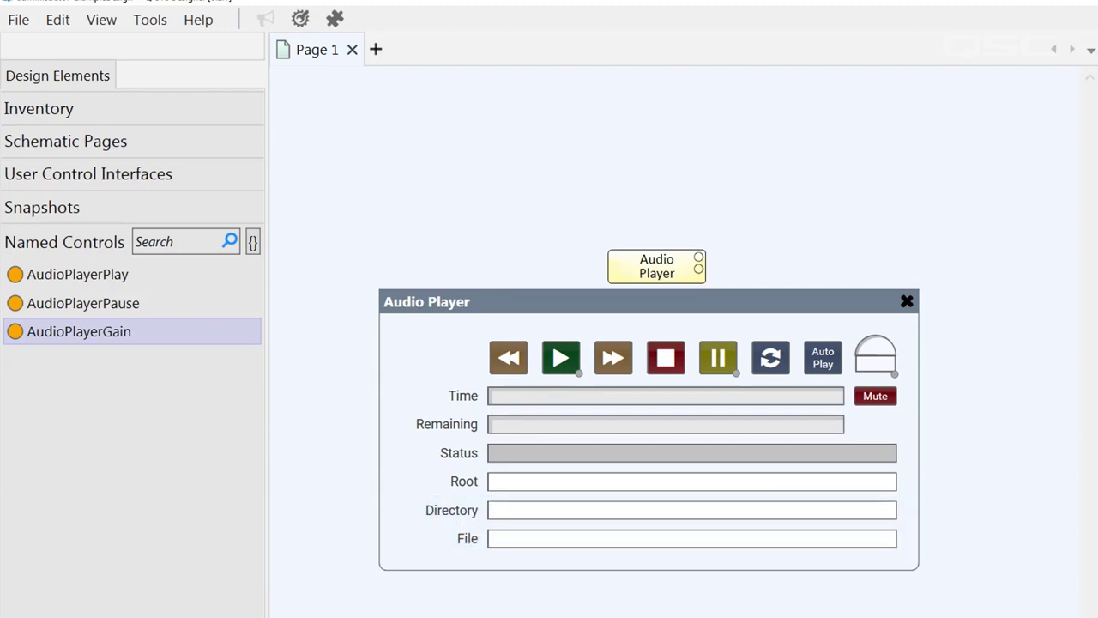
pyautogui.press('F5')
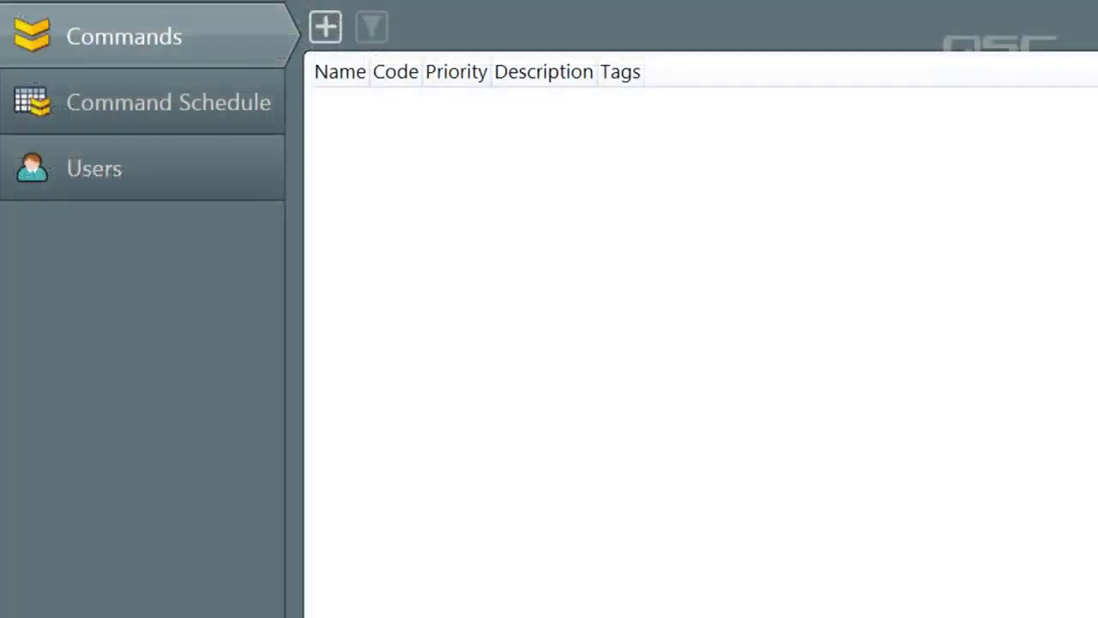
# Step: Add control change command 'Gain to Full', code 150, setting AudioPlayerGain to 20 over 5 seconds
pyautogui.click(325, 30)
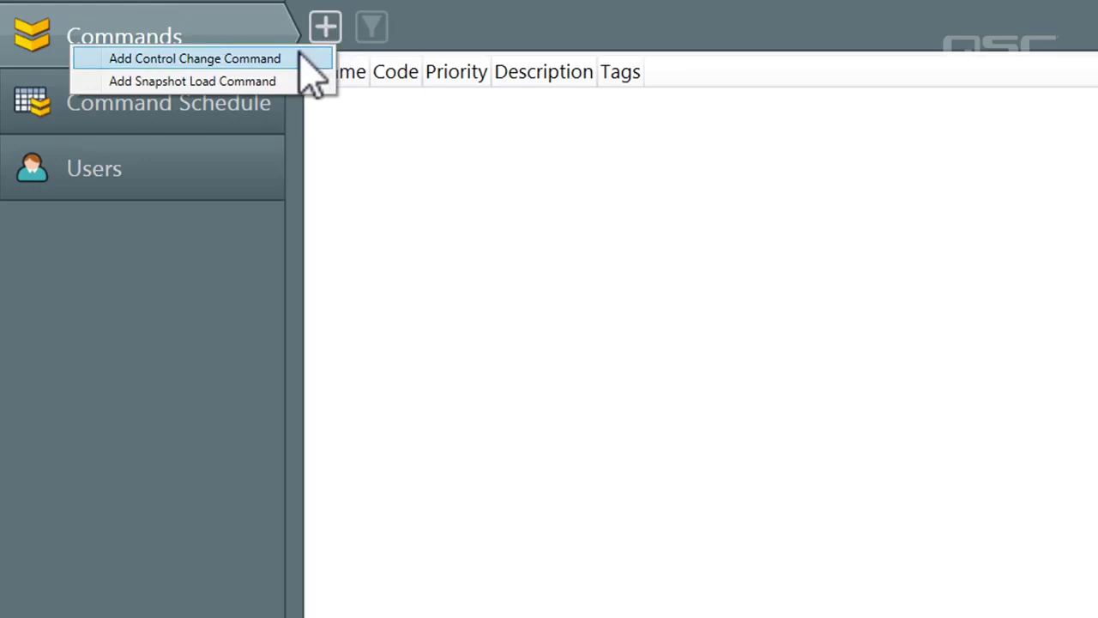
pyautogui.click(302, 58)
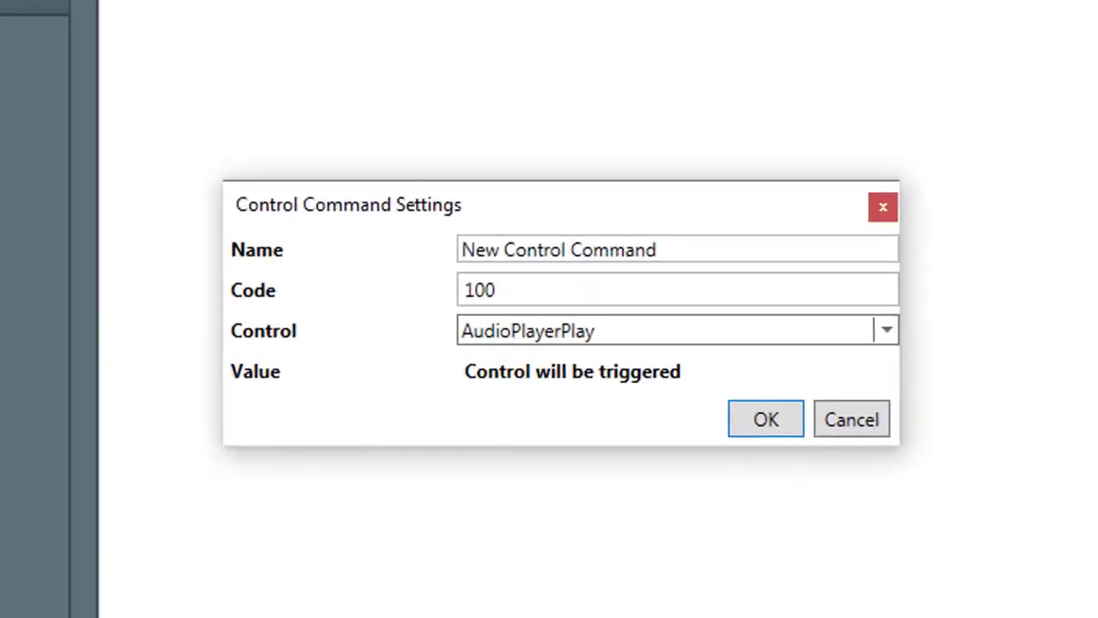
pyautogui.moveTo(692, 252); pyautogui.dragTo(363, 211)
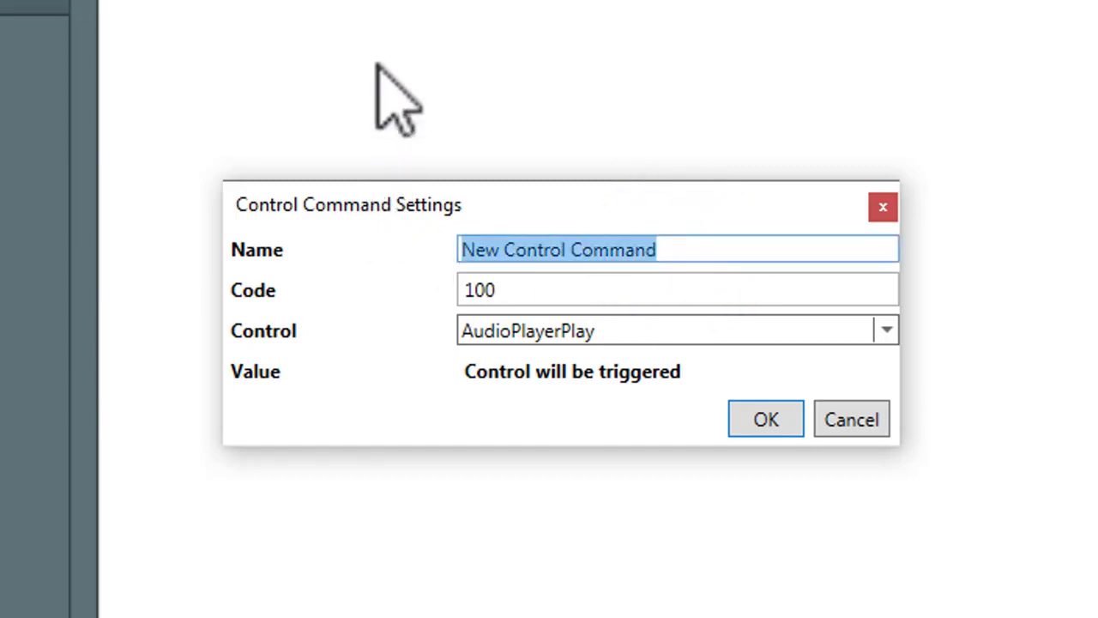
pyautogui.press('BackSpace')
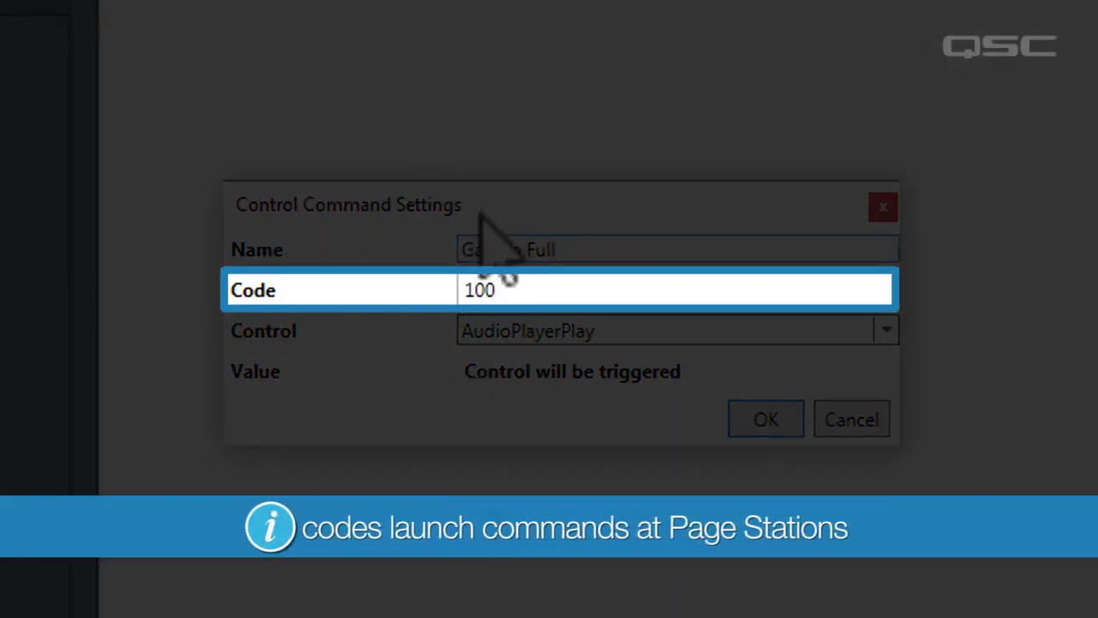
pyautogui.moveTo(515, 289); pyautogui.dragTo(448, 318)
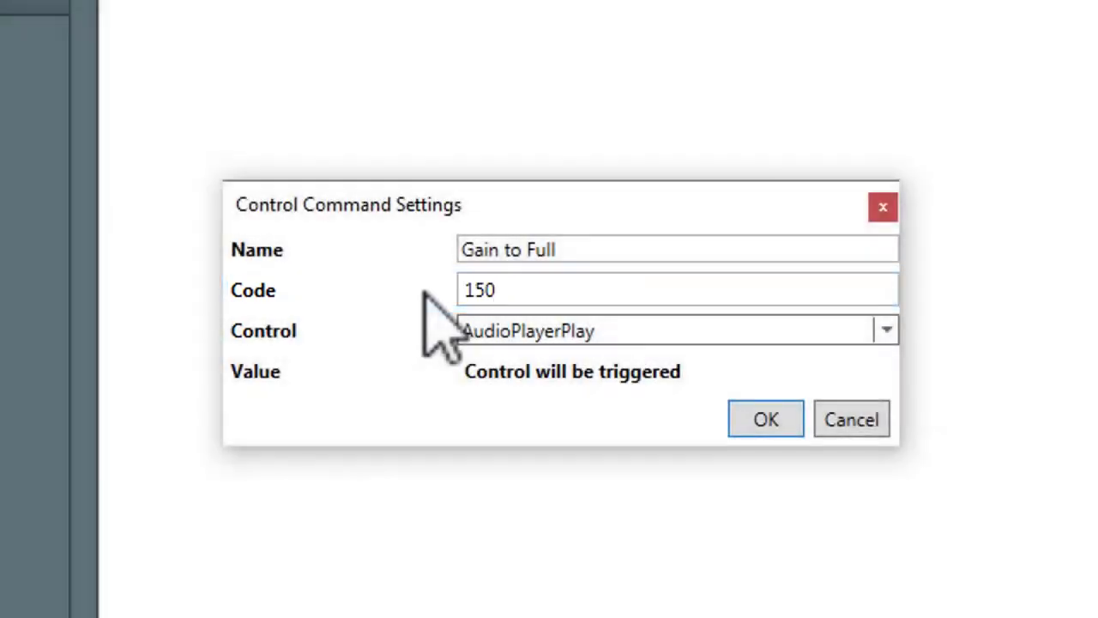
pyautogui.click(697, 337)
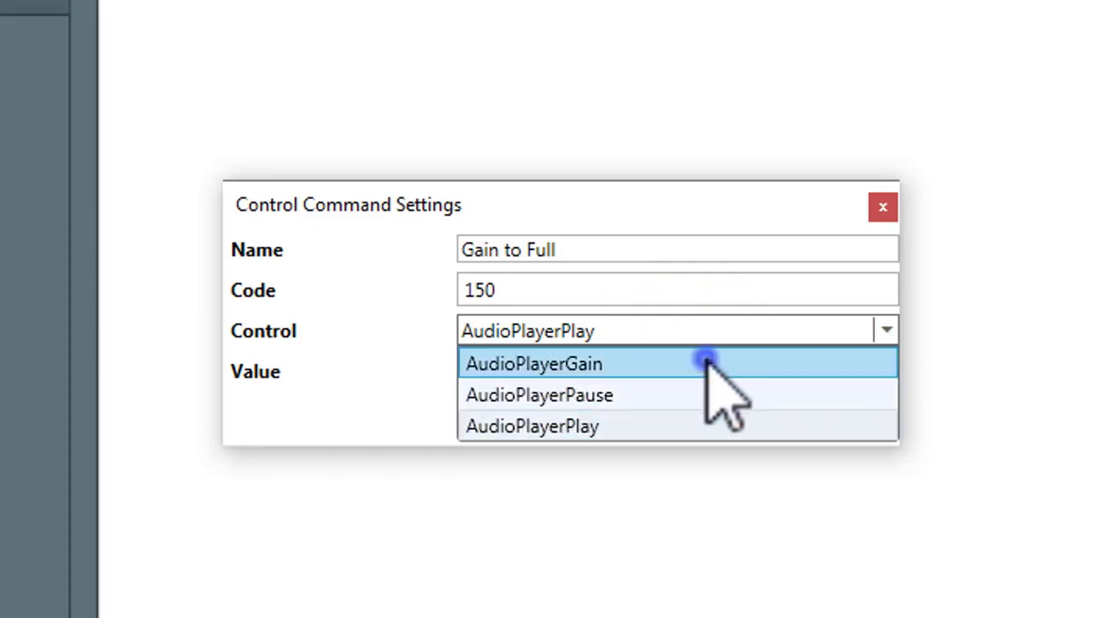
pyautogui.click(707, 365)
pyautogui.click(714, 368)
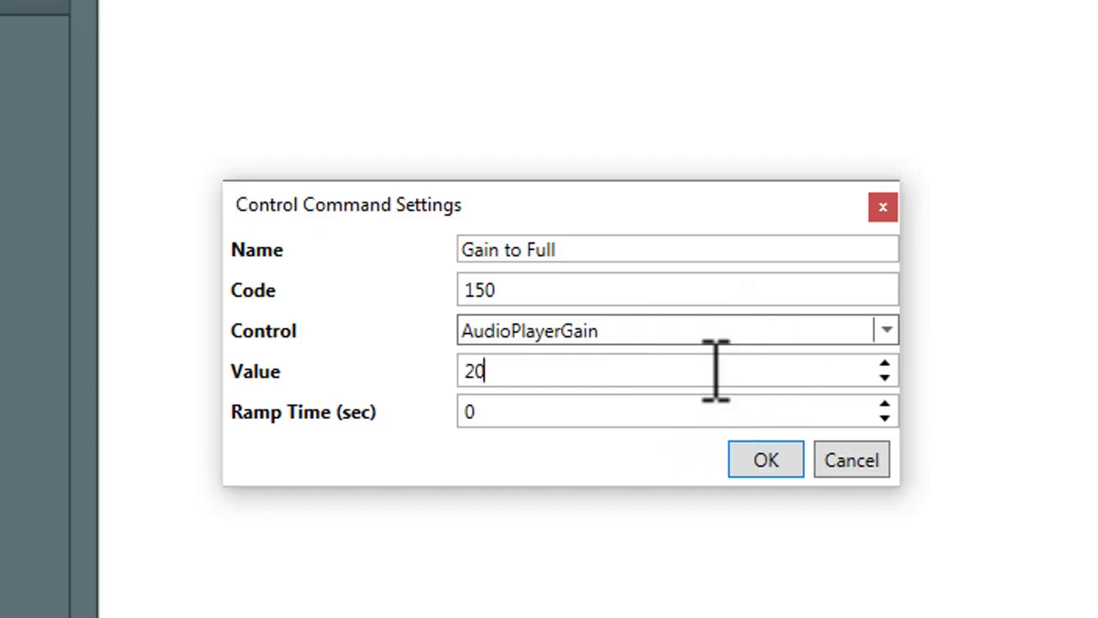
pyautogui.click(714, 403)
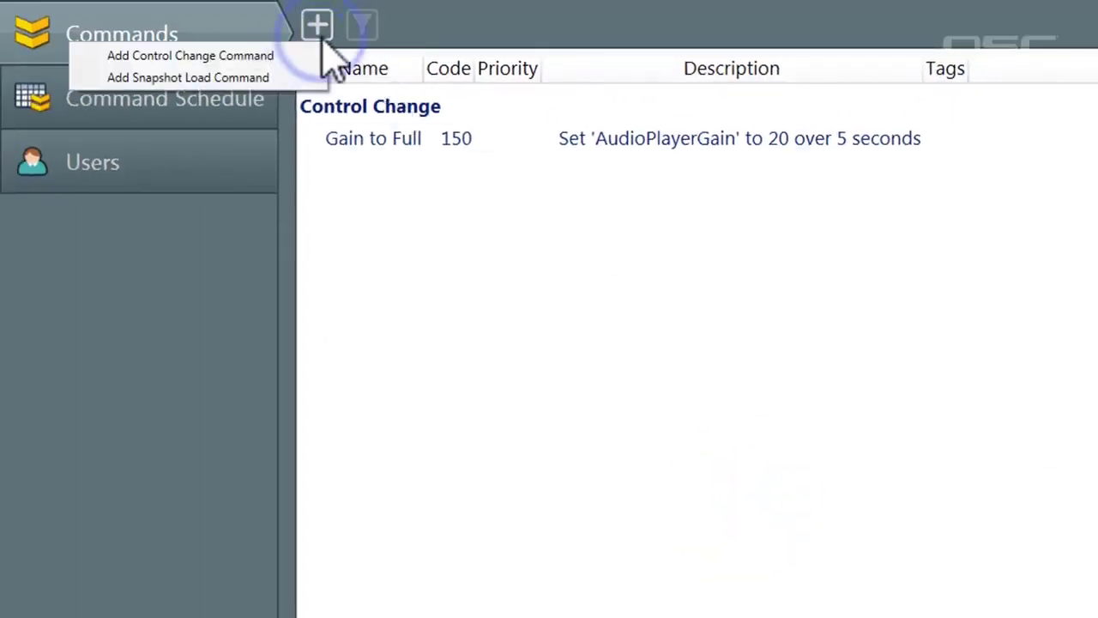
pyautogui.click(292, 55)
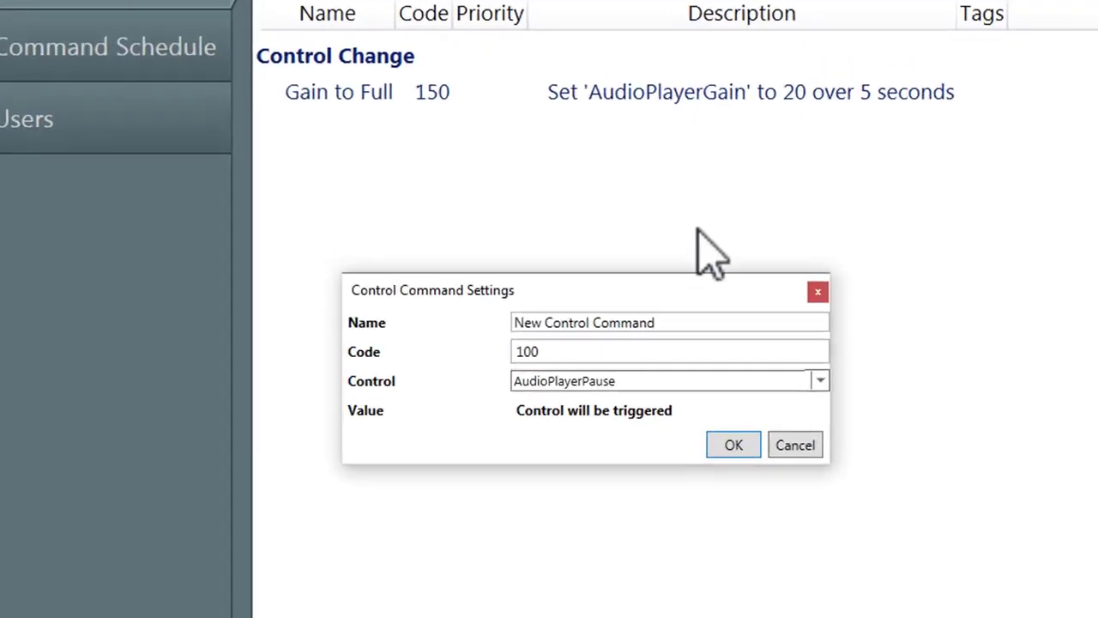
# Step: Name the new control change command 'Pause', keeping code 100 and AudioPlayerPause
pyautogui.click(732, 251)
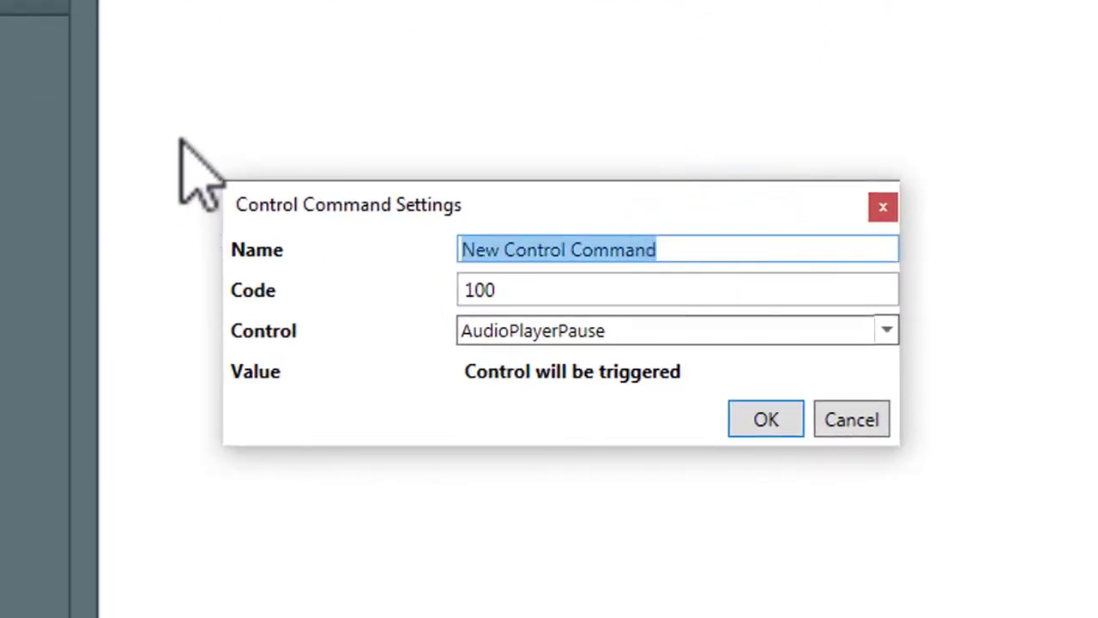
pyautogui.press('BackSpace')
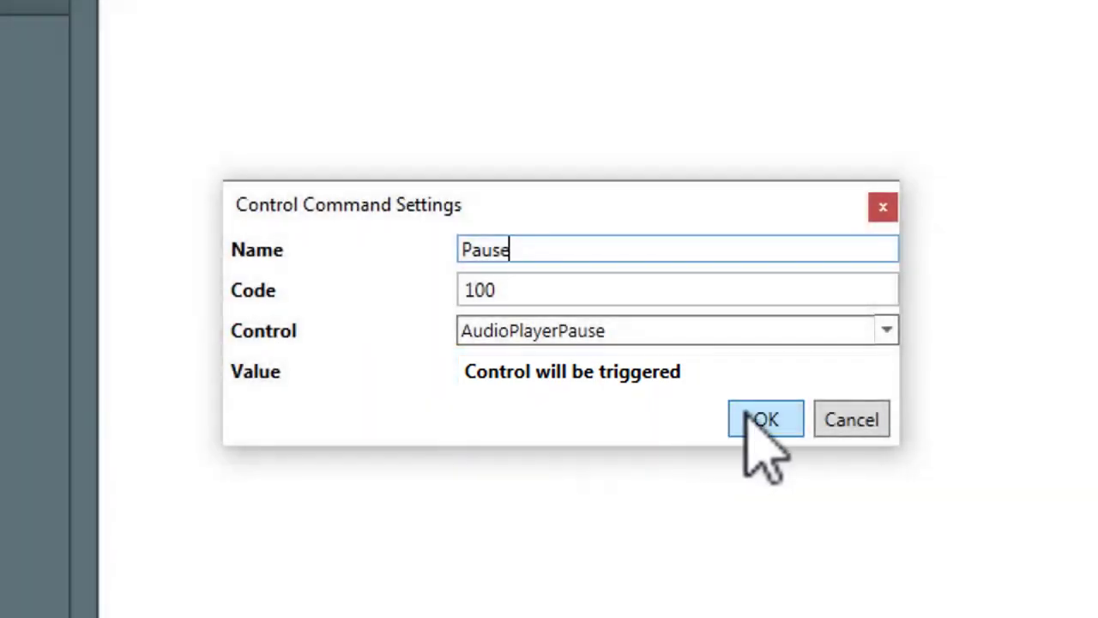
pyautogui.click(760, 420)
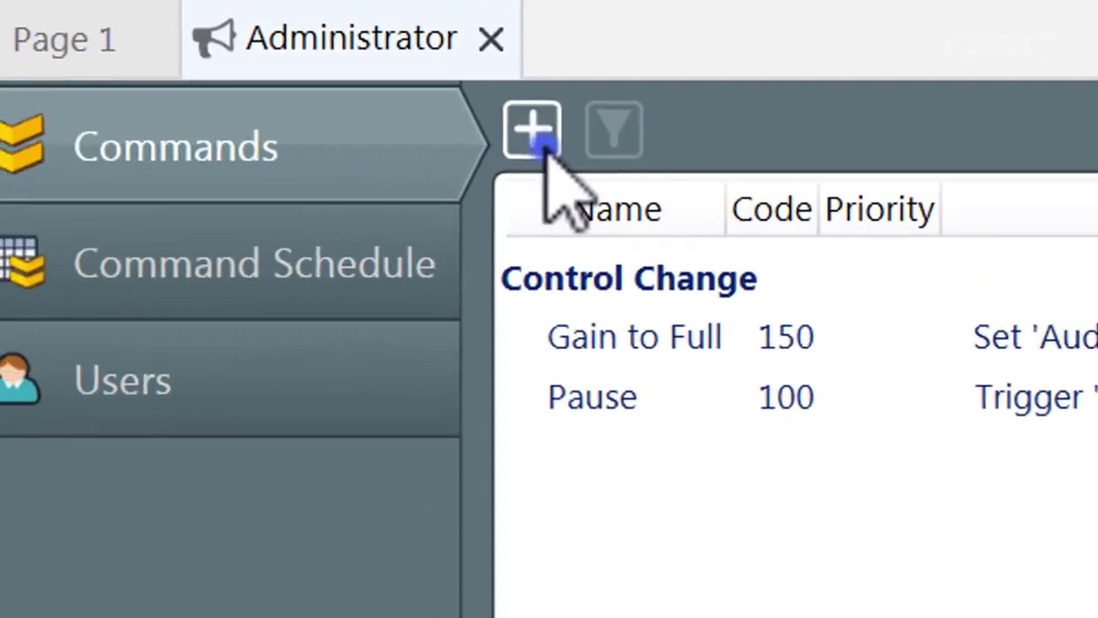
pyautogui.click(61, 45)
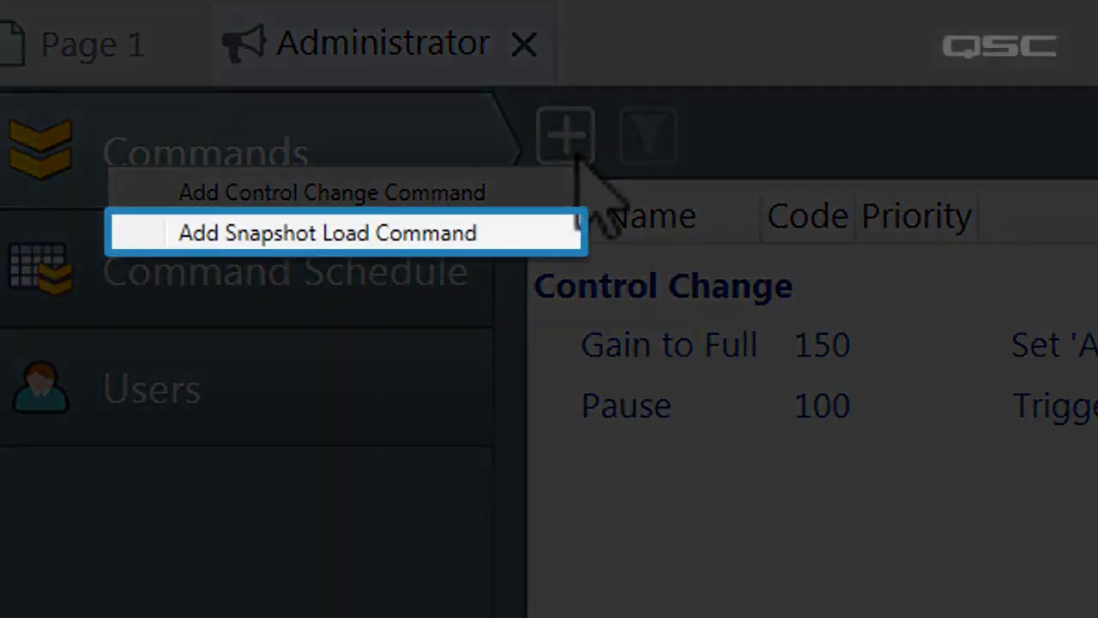
# Step: Add a snapshot load command, code 101, loading Global snapshot 4 with a 3-second ramp
pyautogui.click(554, 228)
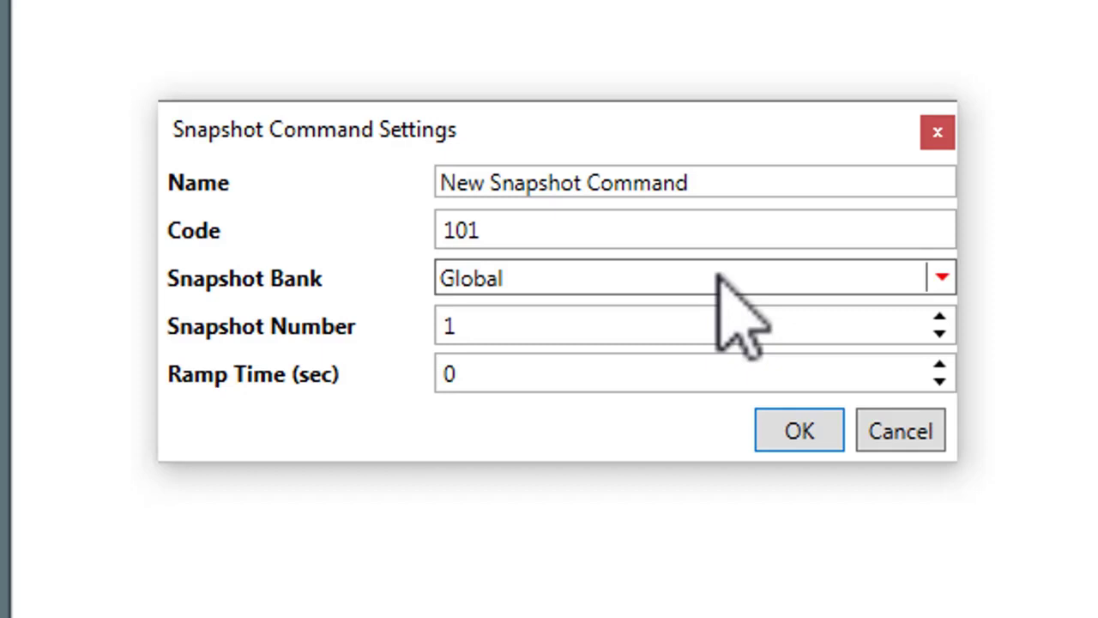
pyautogui.click(719, 276)
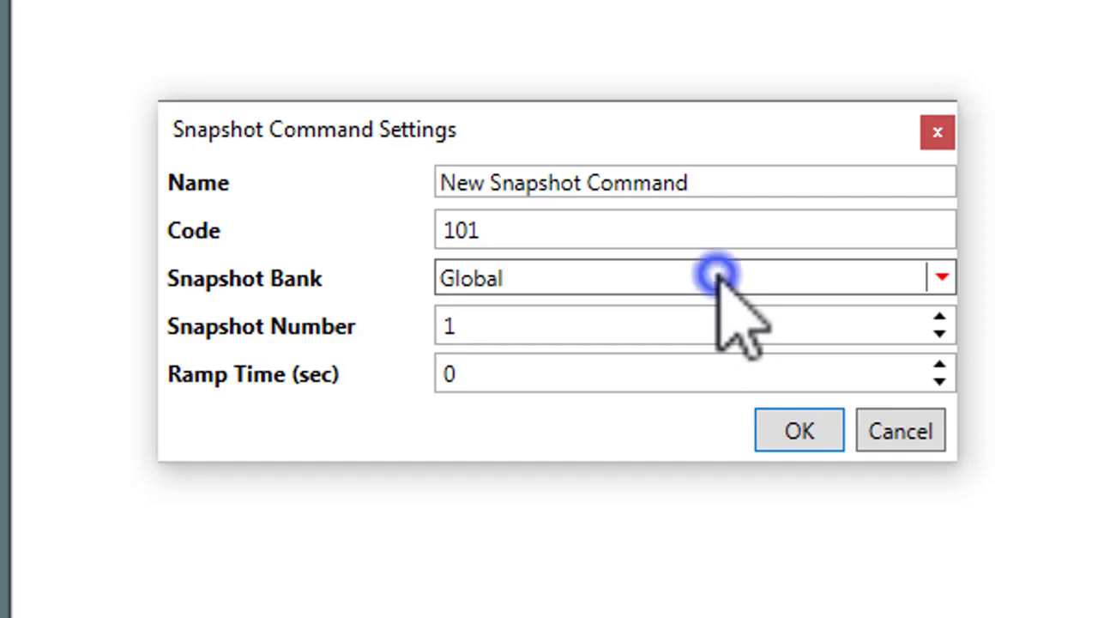
pyautogui.click(701, 315)
pyautogui.moveTo(698, 319); pyautogui.dragTo(378, 324)
pyautogui.write('4')
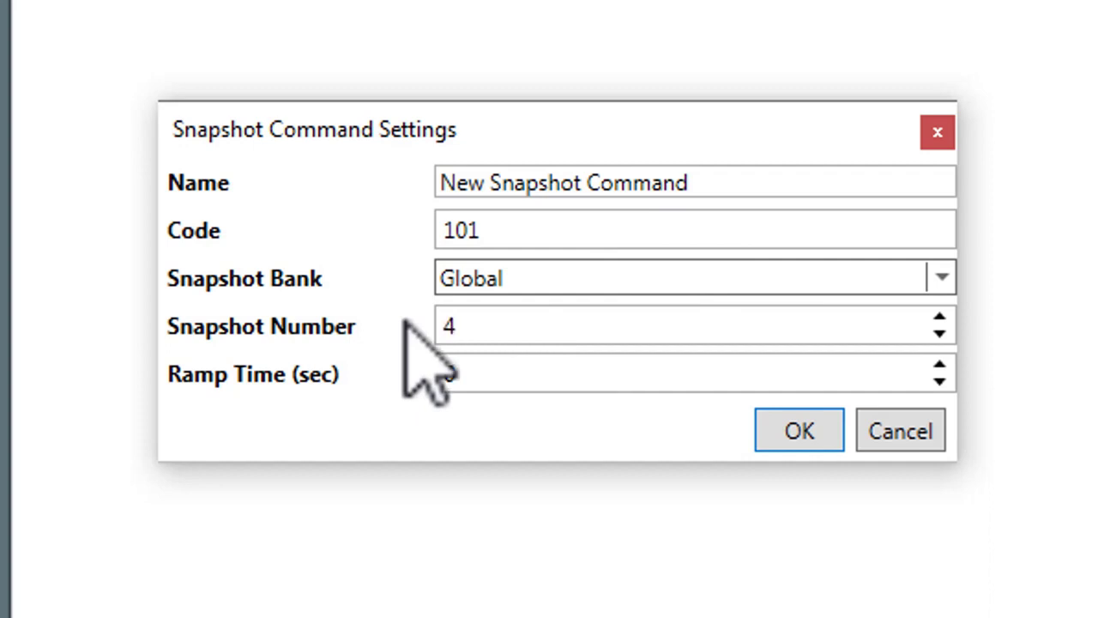
pyautogui.moveTo(508, 368); pyautogui.dragTo(394, 373)
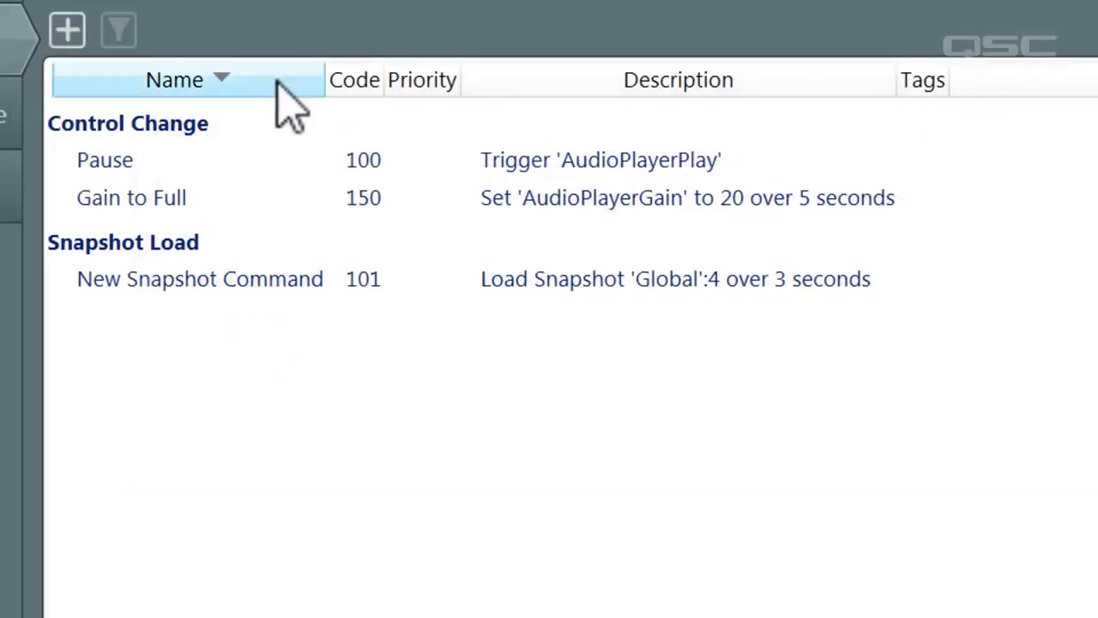
# Step: Sort the command list by Name, Code, Priority and finally Description
pyautogui.click(277, 86)
pyautogui.click(350, 84)
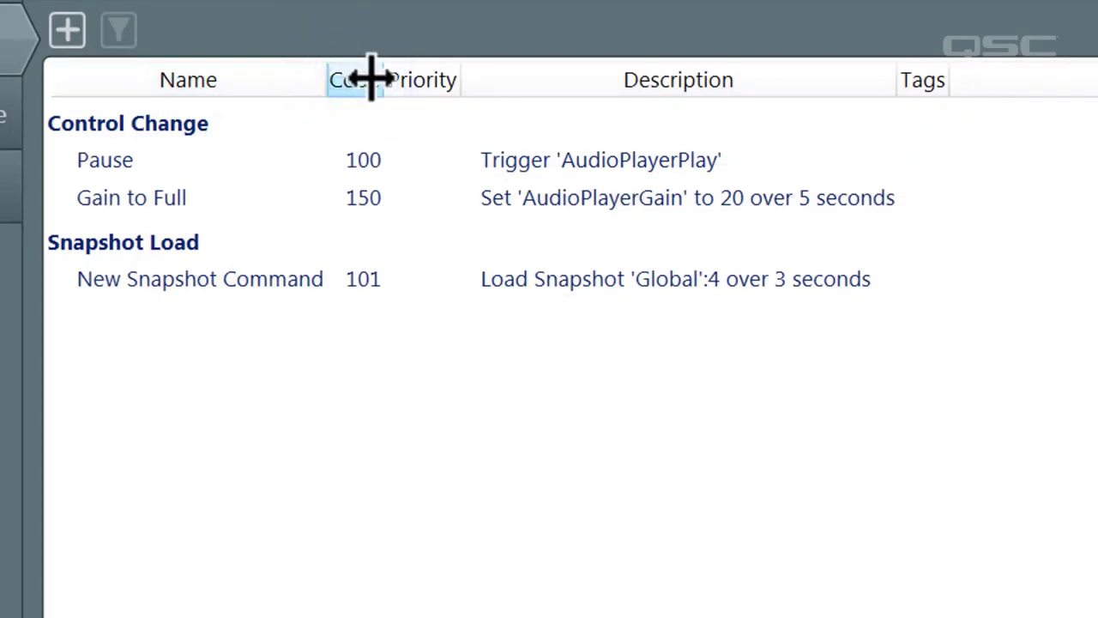
pyautogui.click(416, 90)
pyautogui.click(520, 87)
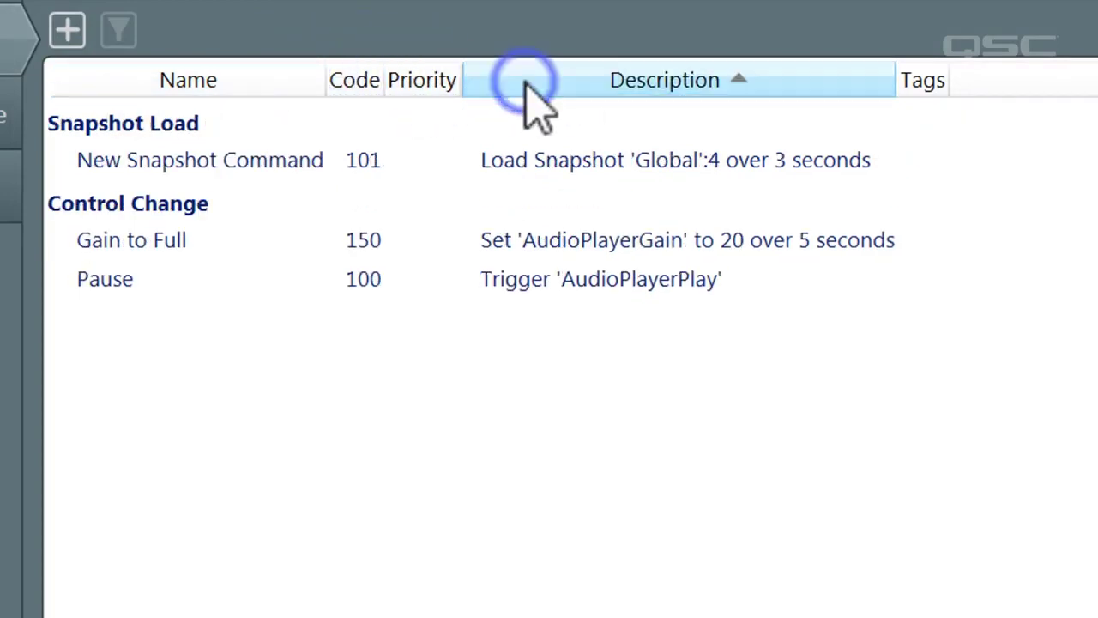
# Step: Widen the Description column, narrow Tags, and review New Snapshot Command's settings without changes
pyautogui.moveTo(888, 79); pyautogui.dragTo(918, 79)
pyautogui.moveTo(1081, 80); pyautogui.dragTo(1072, 80)
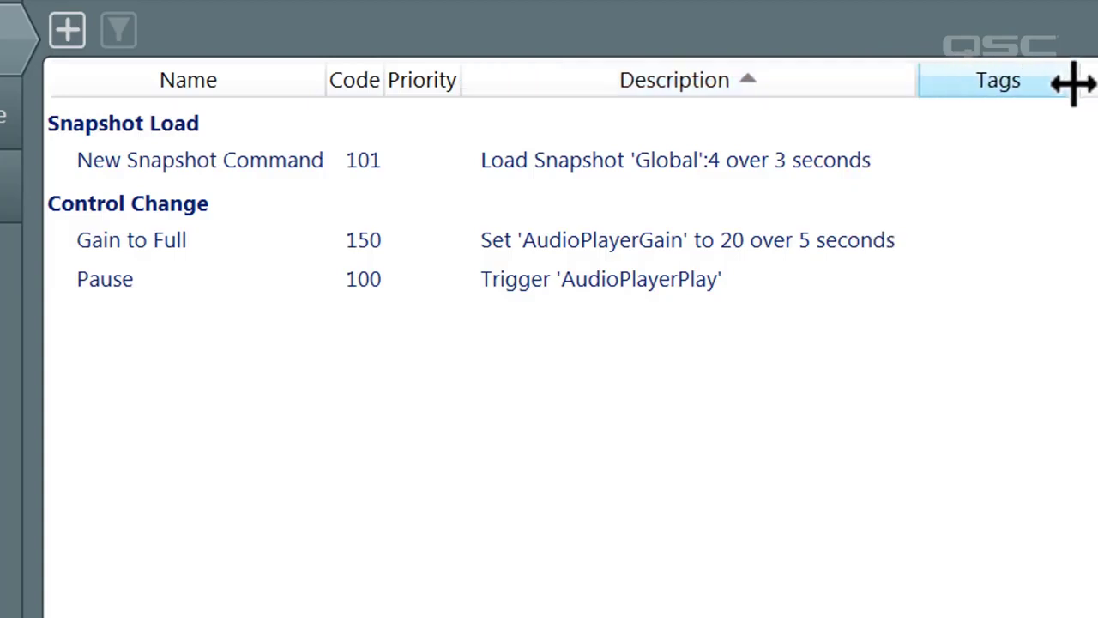
pyautogui.doubleClick(754, 157)
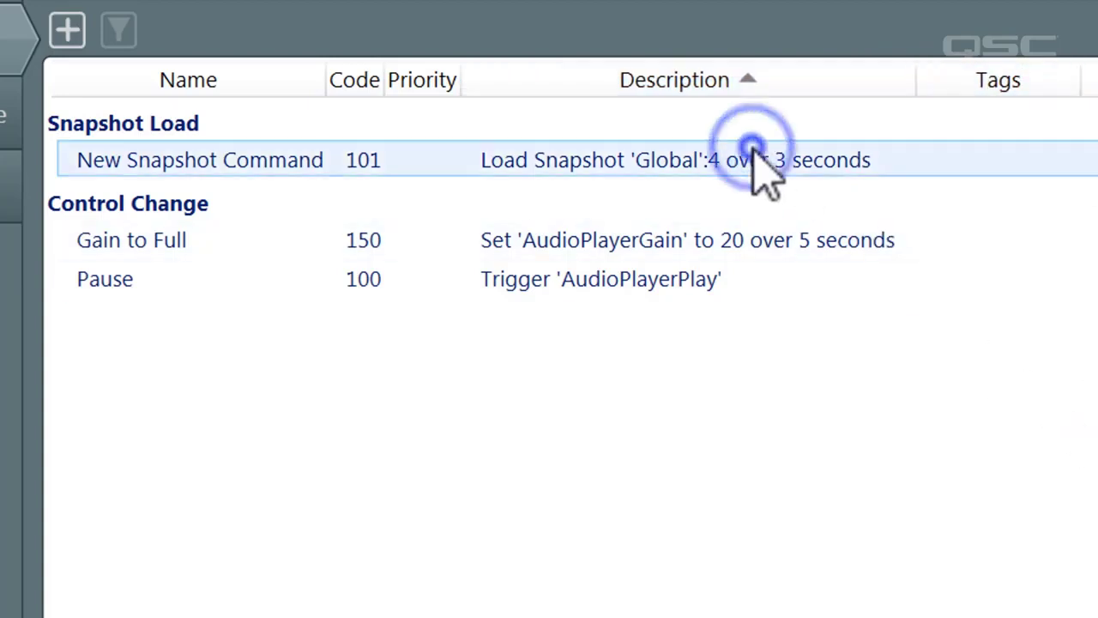
pyautogui.click(605, 534)
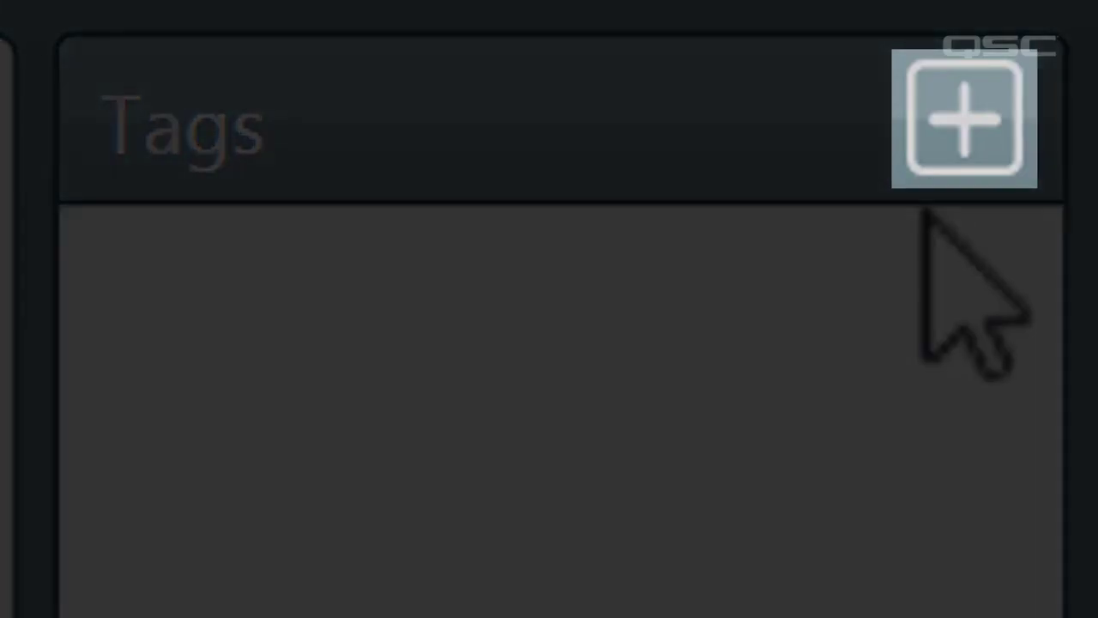
# Step: Create an 'Audio Controls' tag and apply it to the Gain to Full and Pause commands
pyautogui.click(952, 168)
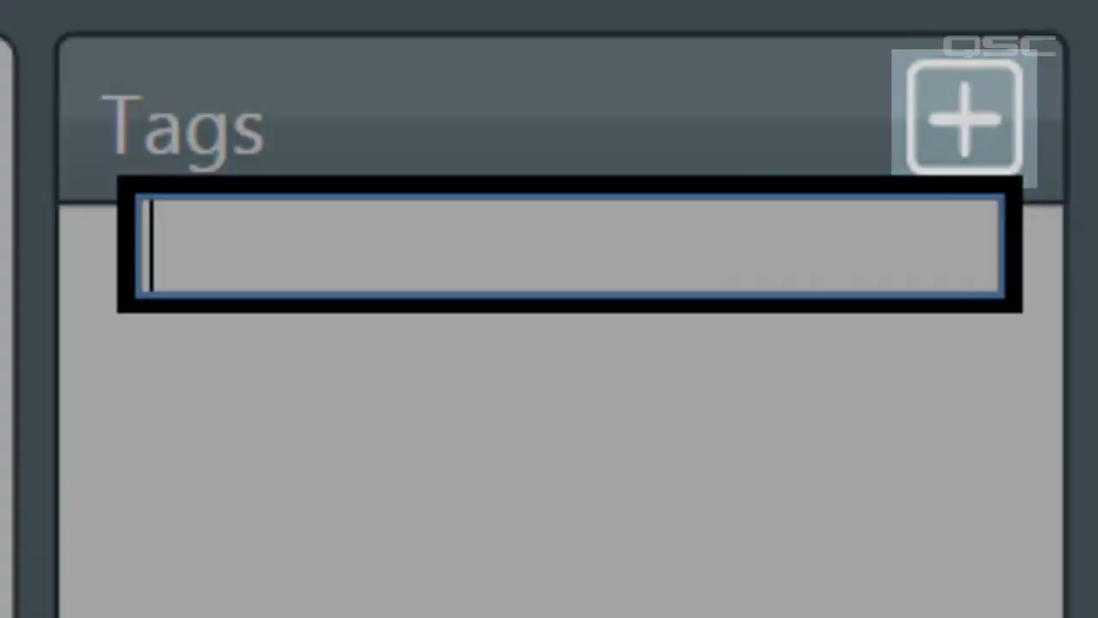
pyautogui.write('Aud')
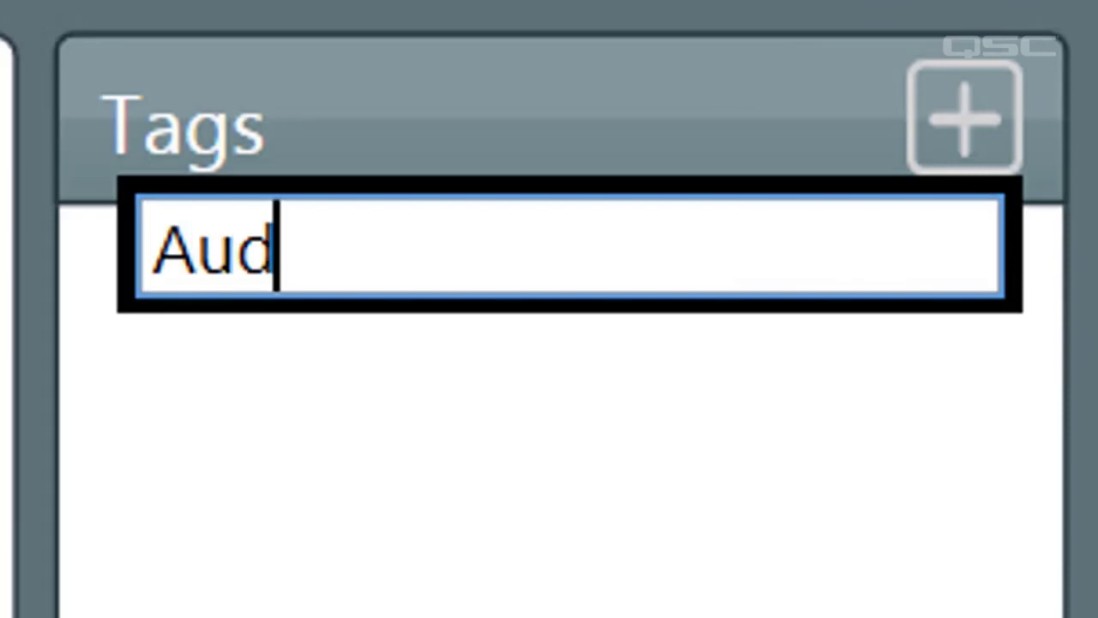
pyautogui.write('io Controls')
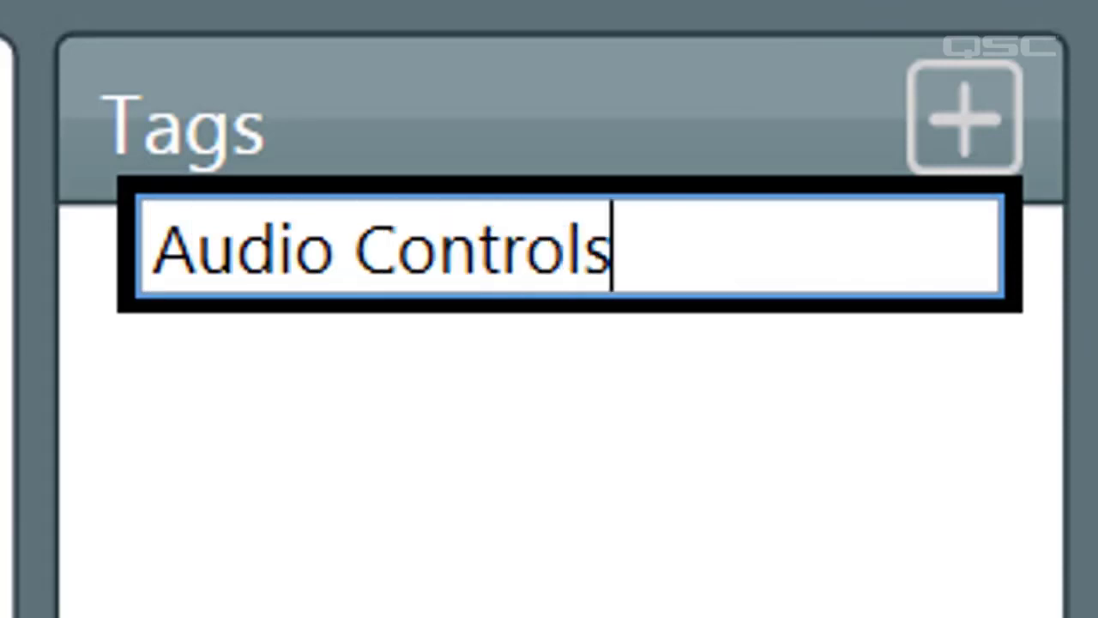
pyautogui.press('Return')
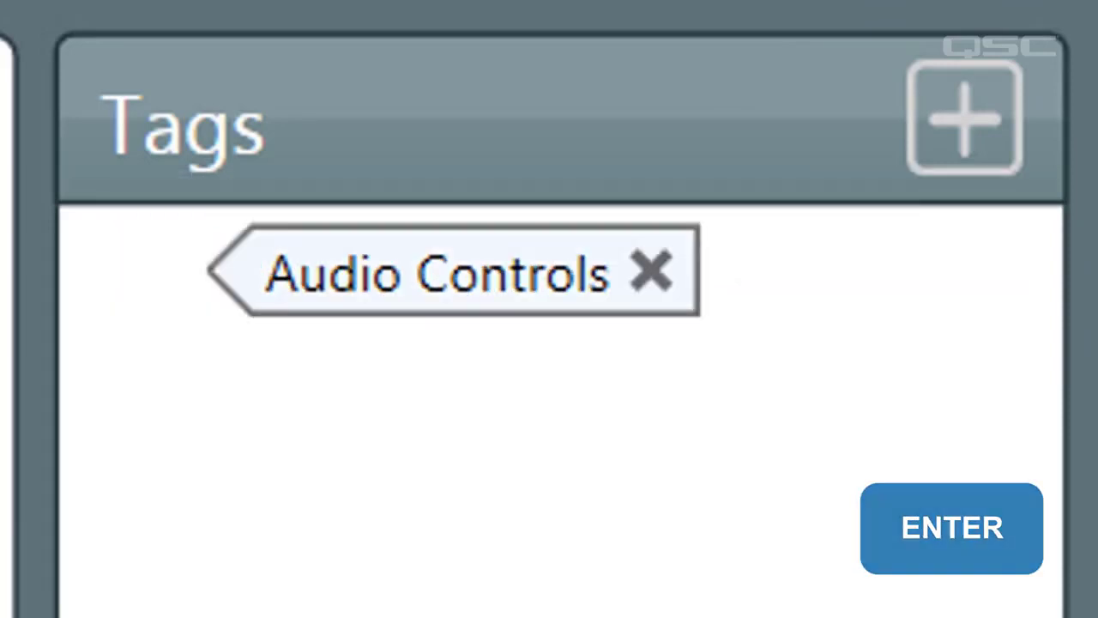
pyautogui.moveTo(550, 285); pyautogui.dragTo(0, 531)
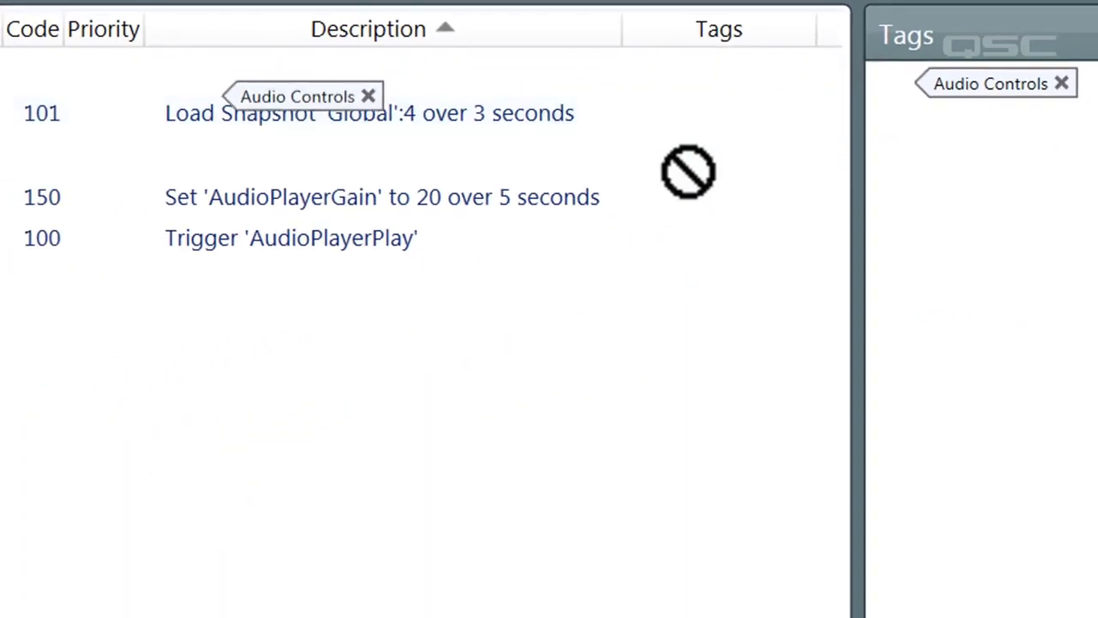
pyautogui.moveTo(688, 172); pyautogui.dragTo(690, 196)
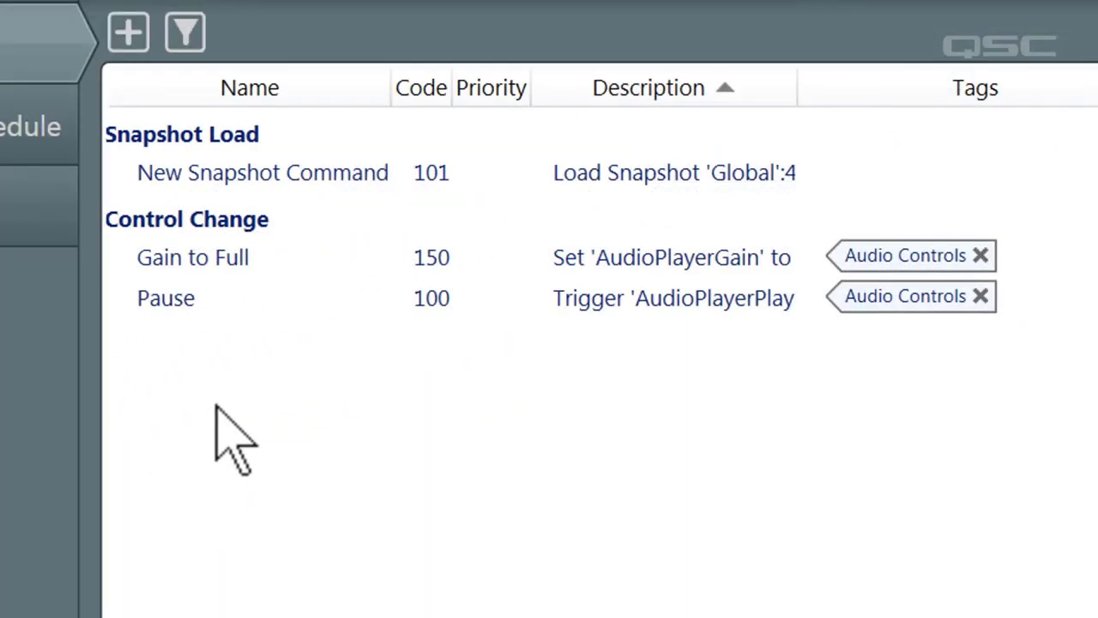
# Step: Create a 'Snapshot' tag on New Snapshot Command and apply it to Gain to Full
pyautogui.click(387, 163)
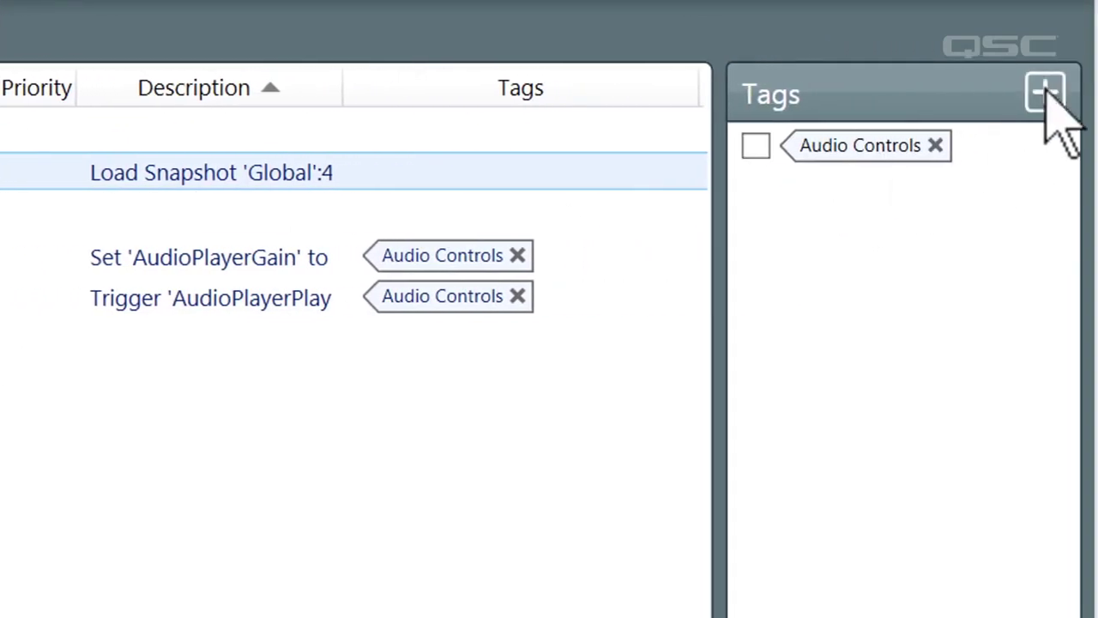
pyautogui.click(1046, 93)
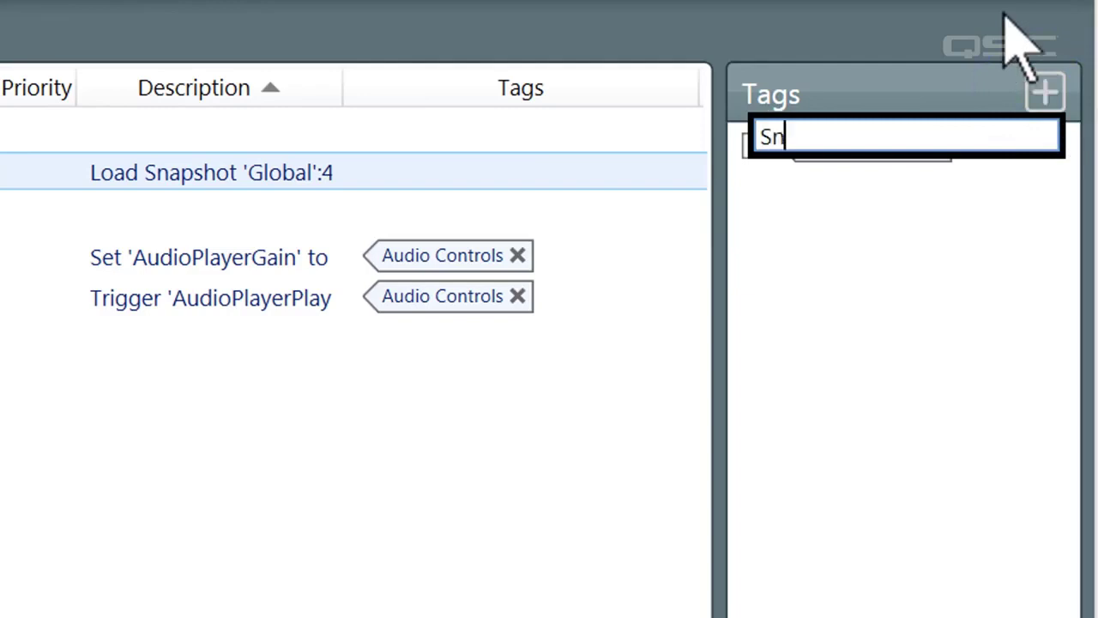
pyautogui.write('Snapshot')
pyautogui.press('Return')
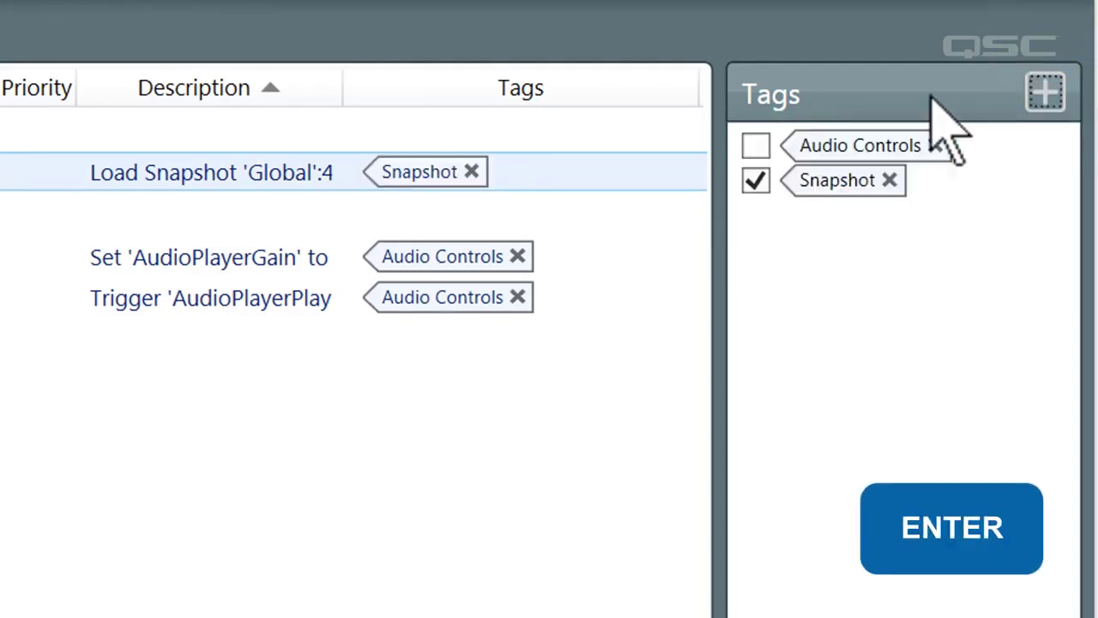
pyautogui.moveTo(865, 178); pyautogui.dragTo(627, 284)
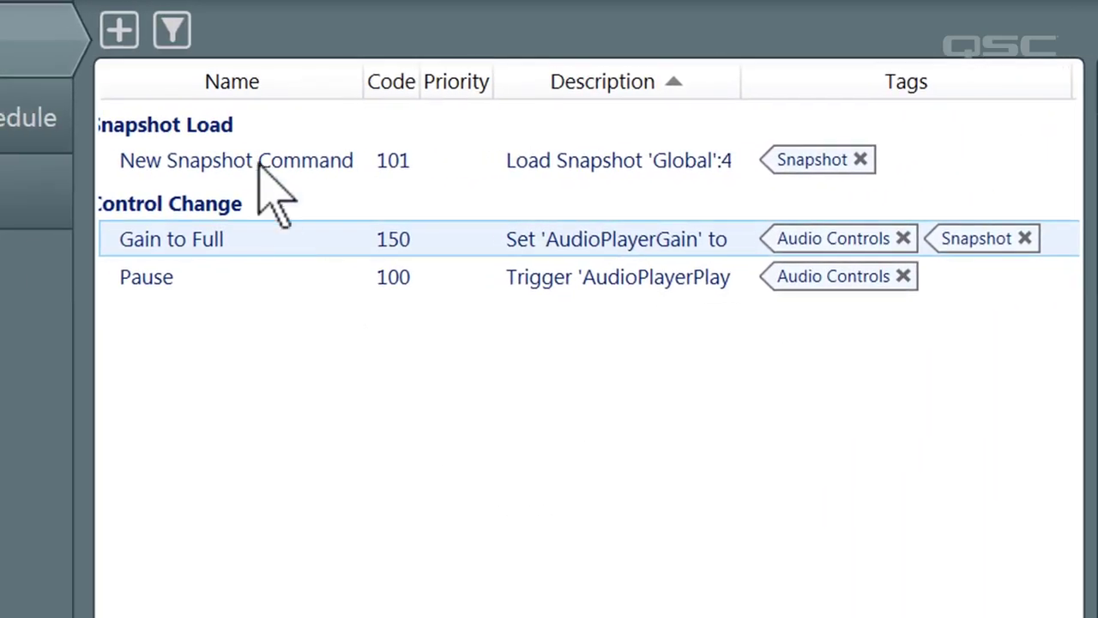
# Step: Filter the command list to show only Snapshot-tagged commands
pyautogui.click(170, 31)
pyautogui.click(73, 85)
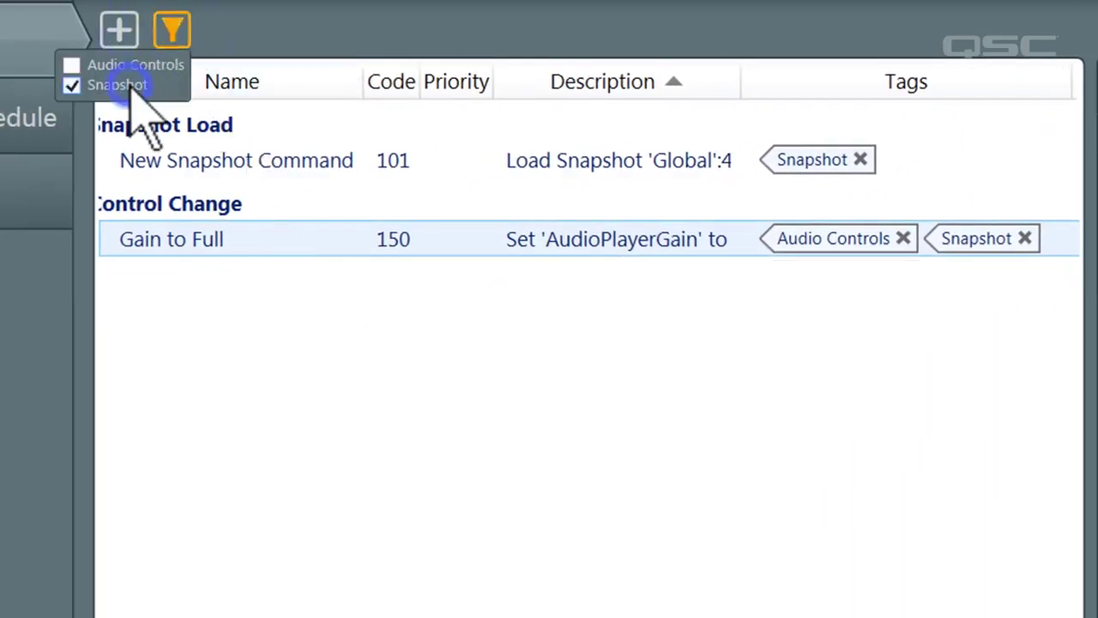
pyautogui.click(7, 338)
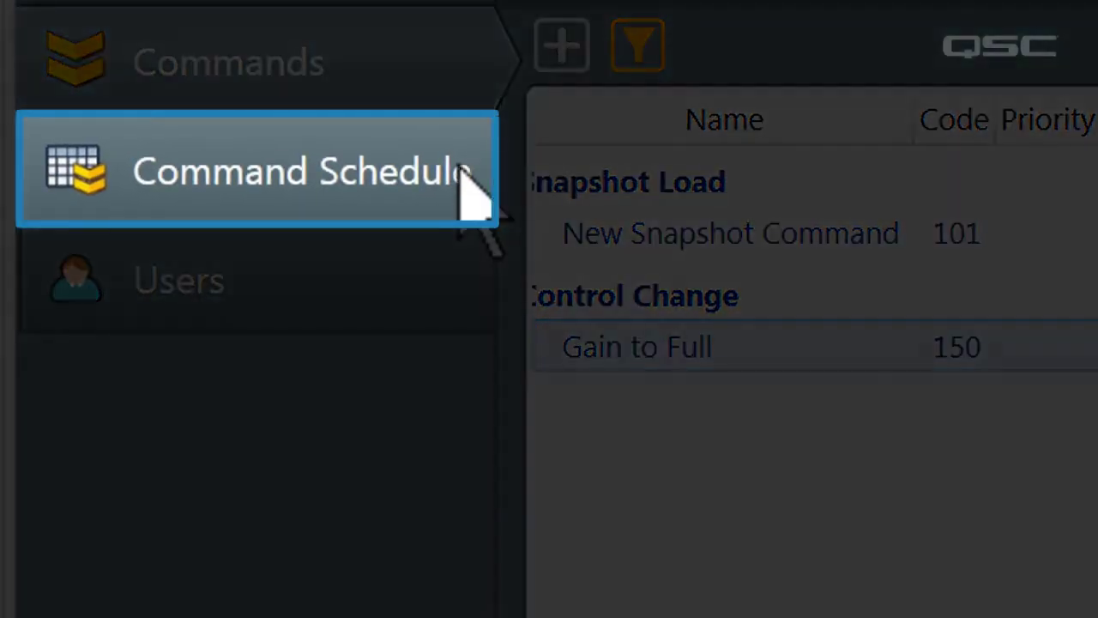
# Step: Create an event on March 23 named 'Party' that runs [150] Gain to Full
pyautogui.click(457, 164)
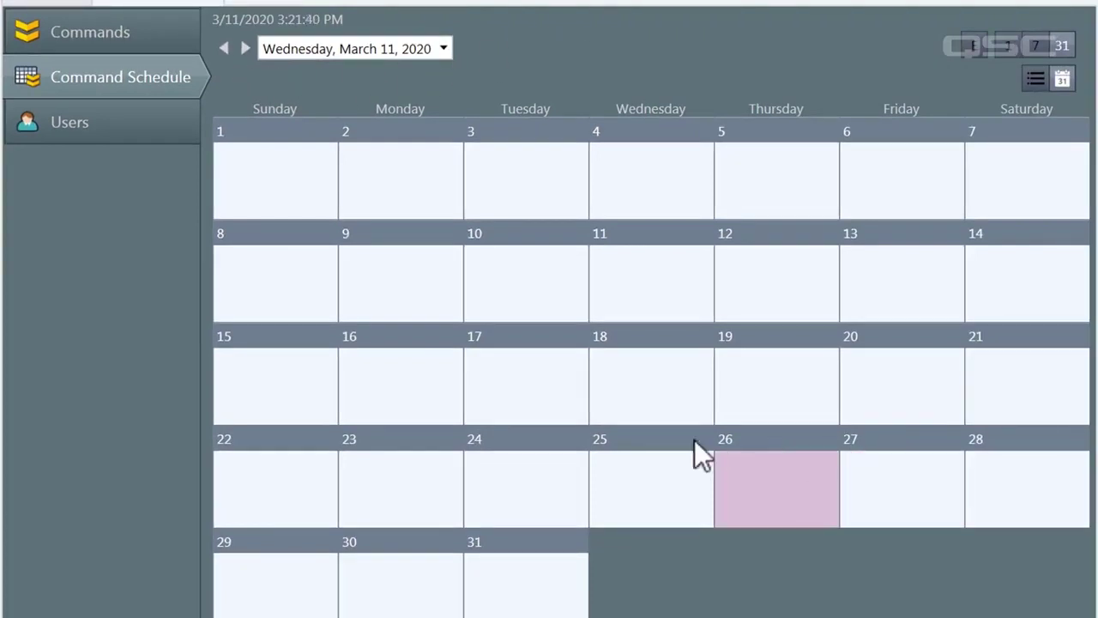
pyautogui.doubleClick(421, 458)
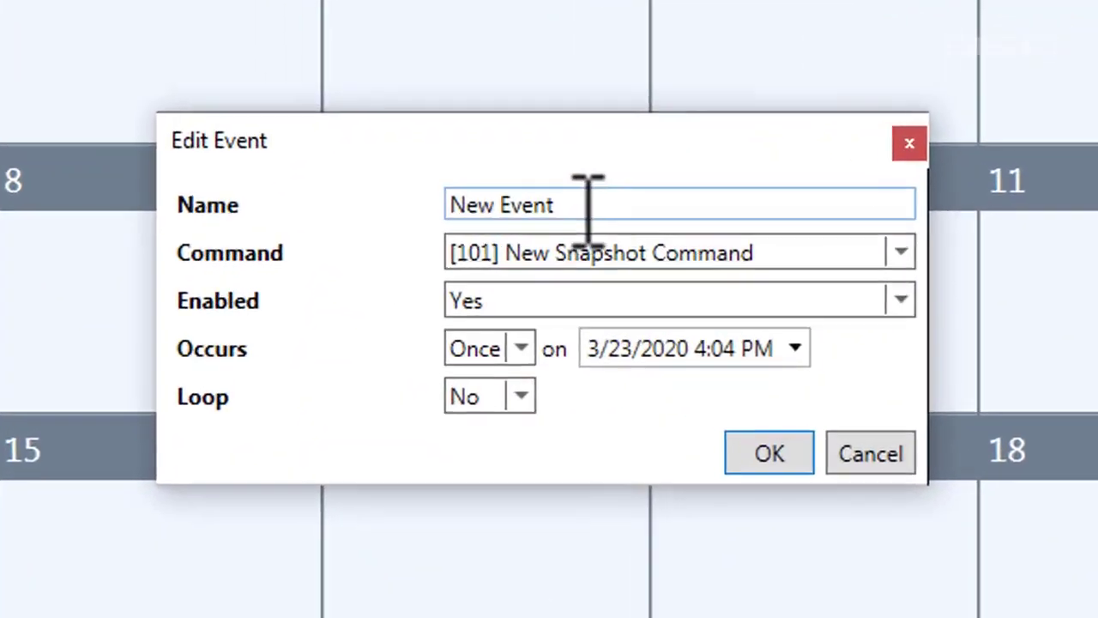
pyautogui.moveTo(440, 242); pyautogui.dragTo(347, 229)
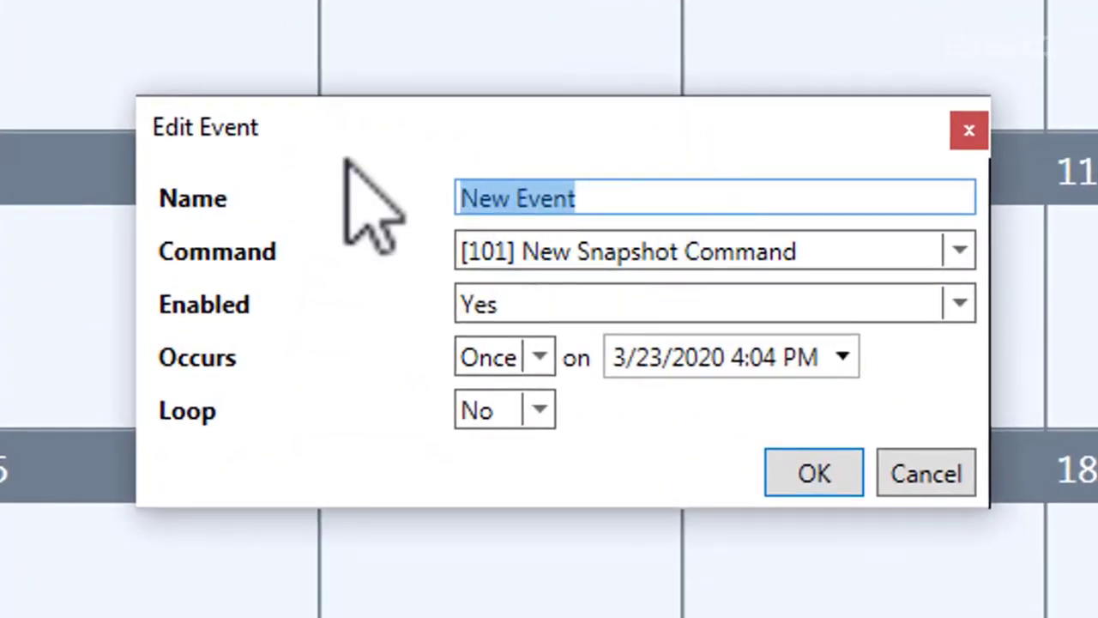
pyautogui.write('Staff Meeting')
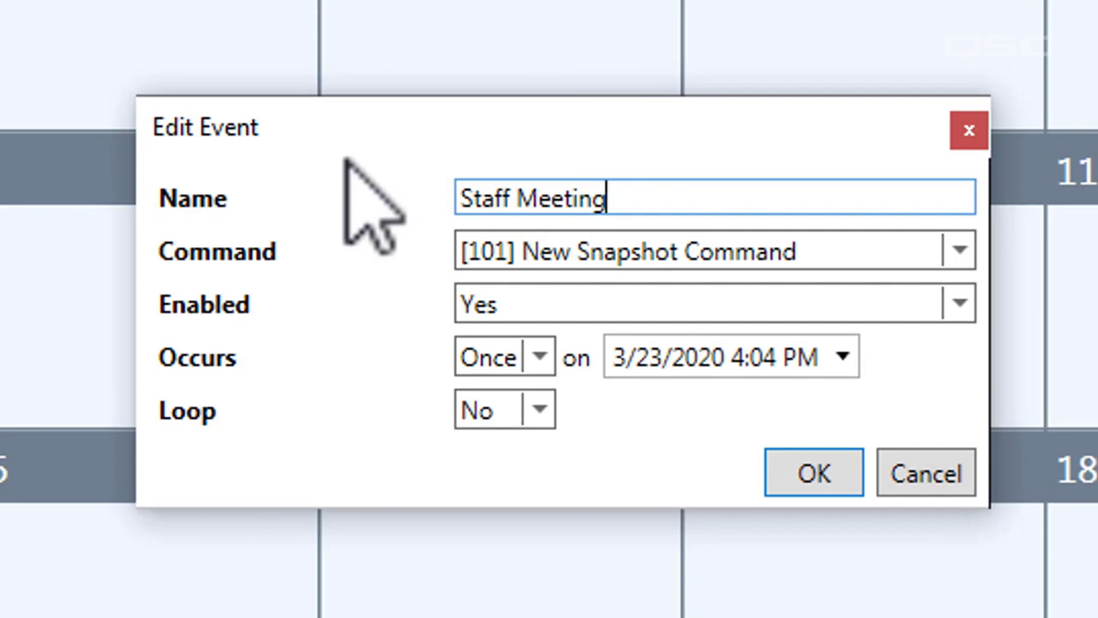
pyautogui.press('BackSpace')
pyautogui.press('BackSpace')
pyautogui.press('BackSpace')
pyautogui.press('BackSpace')
pyautogui.press('BackSpace')
pyautogui.press('BackSpace')
pyautogui.press('BackSpace')
pyautogui.press('BackSpace')
pyautogui.press('BackSpace')
pyautogui.press('BackSpace')
pyautogui.press('BackSpace')
pyautogui.press('BackSpace')
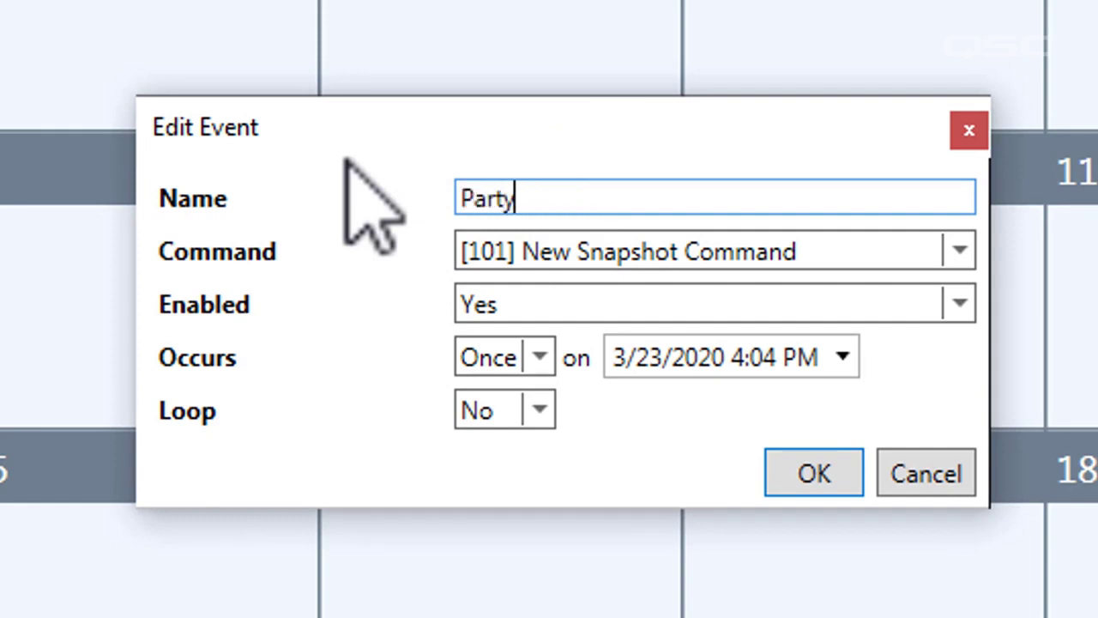
pyautogui.click(519, 242)
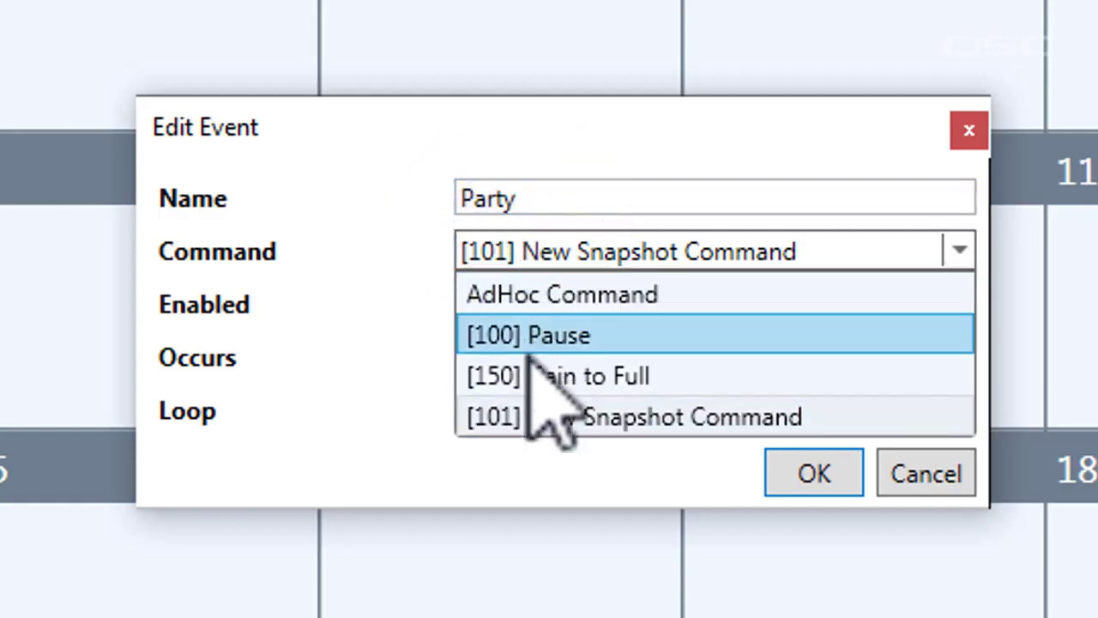
pyautogui.click(530, 376)
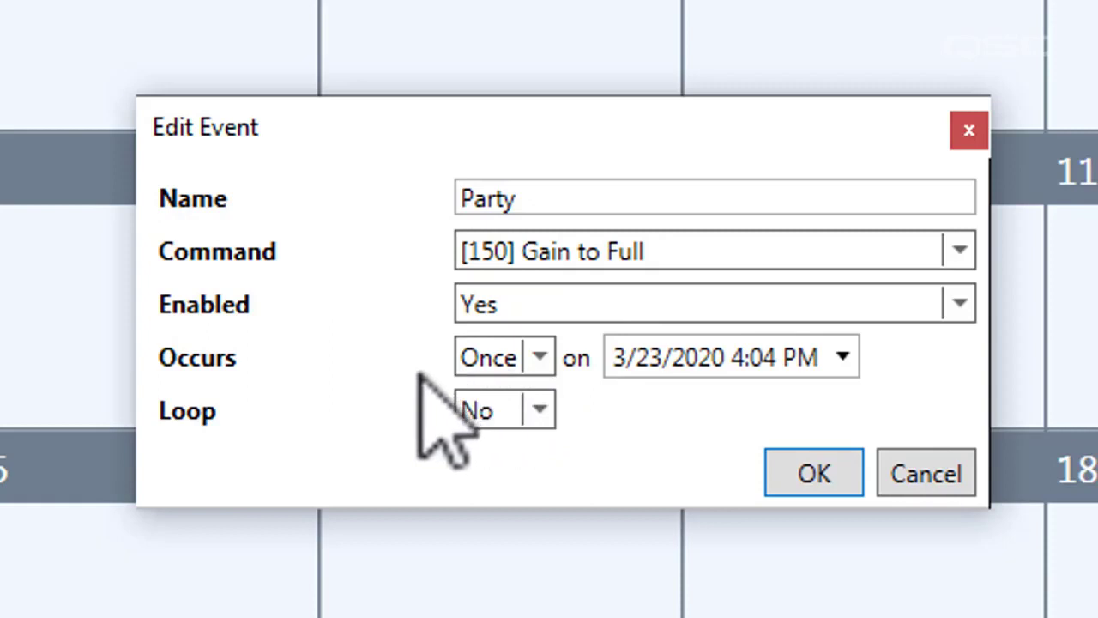
# Step: Keep the Party event enabled, occurring once, and set its time to 4:30 PM
pyautogui.click(505, 310)
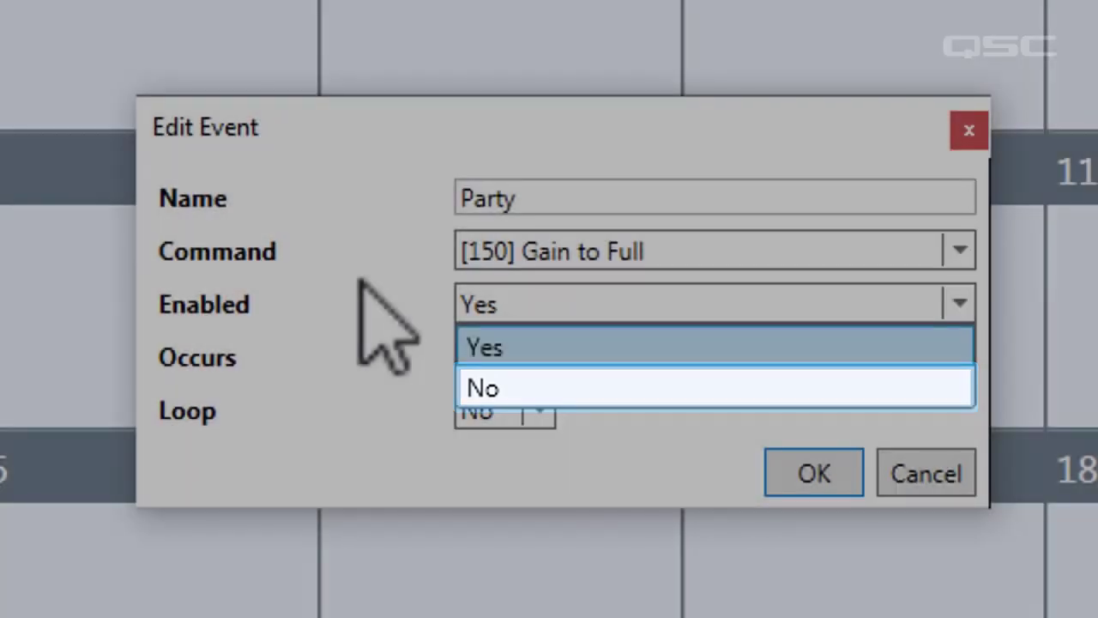
pyautogui.click(360, 280)
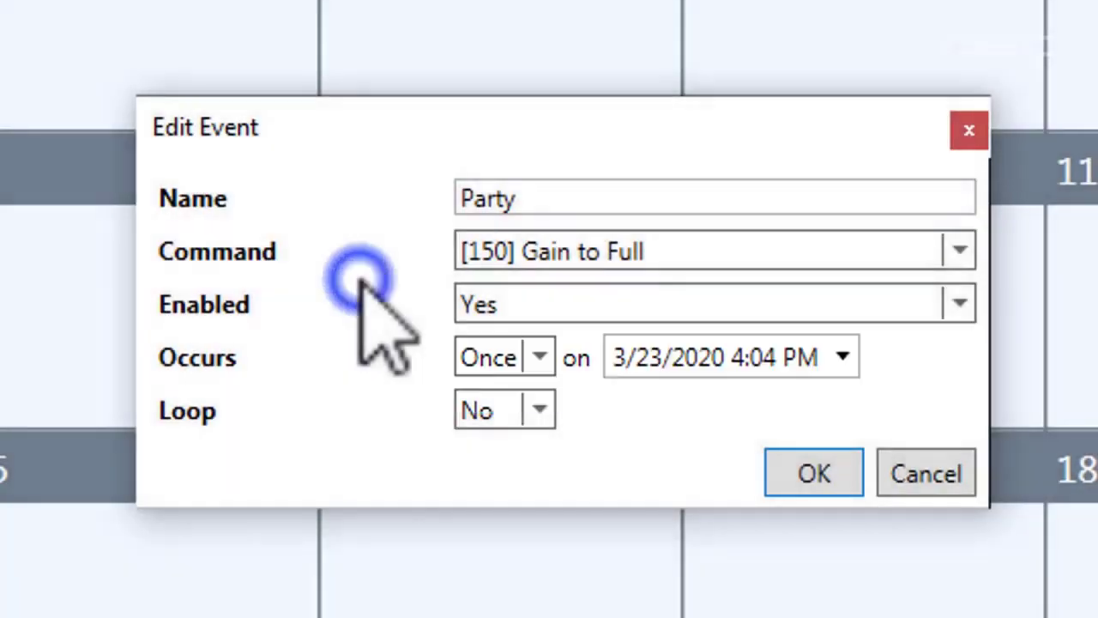
pyautogui.click(538, 357)
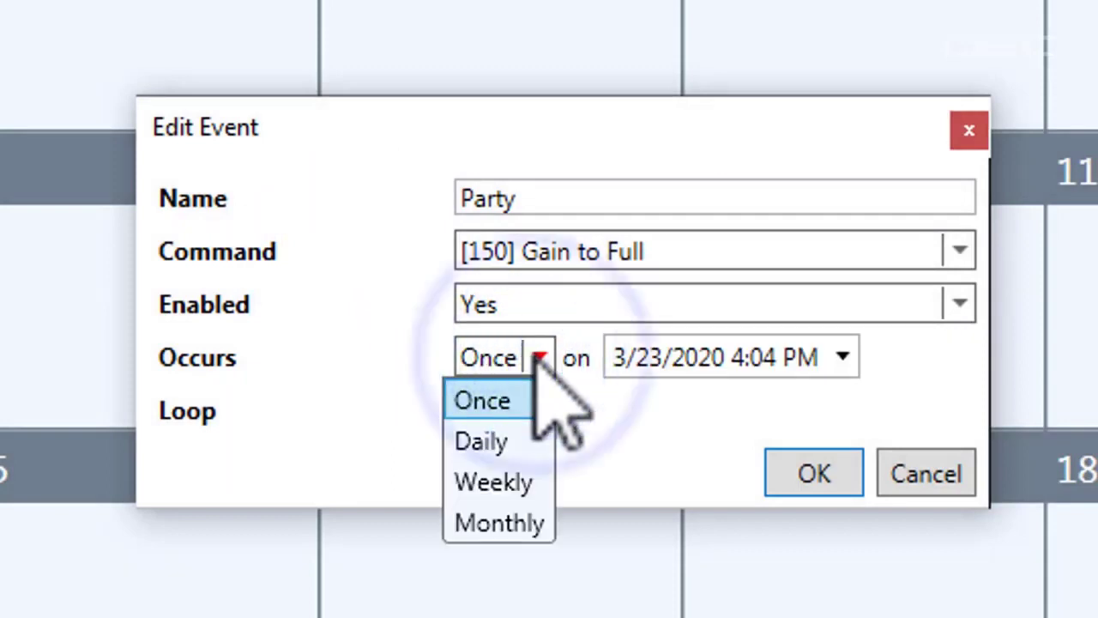
pyautogui.click(562, 422)
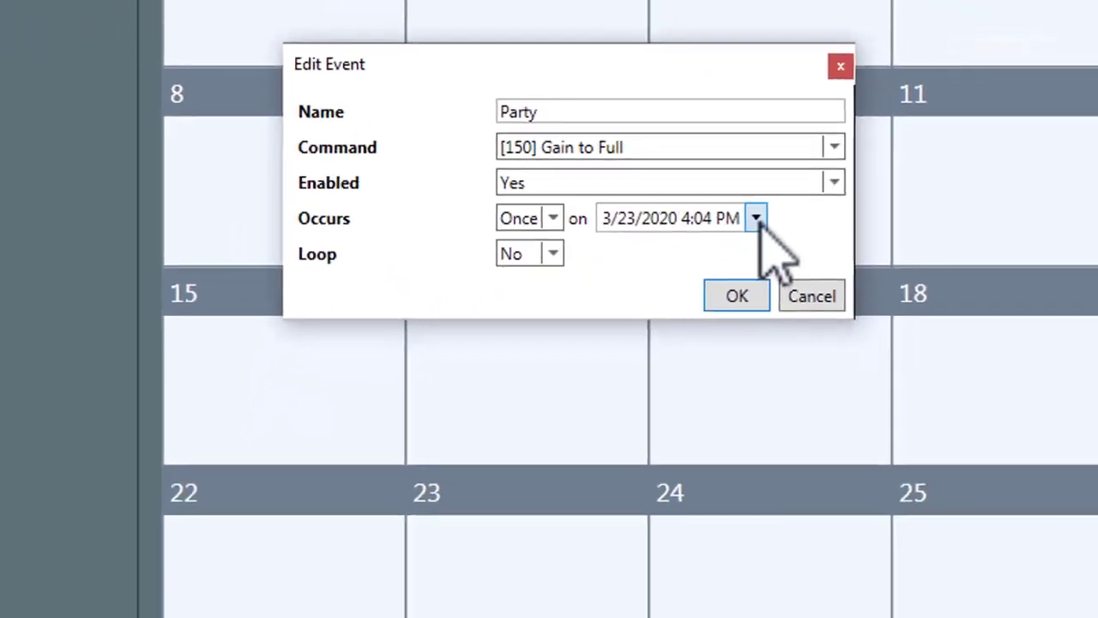
pyautogui.click(842, 357)
pyautogui.click(682, 212)
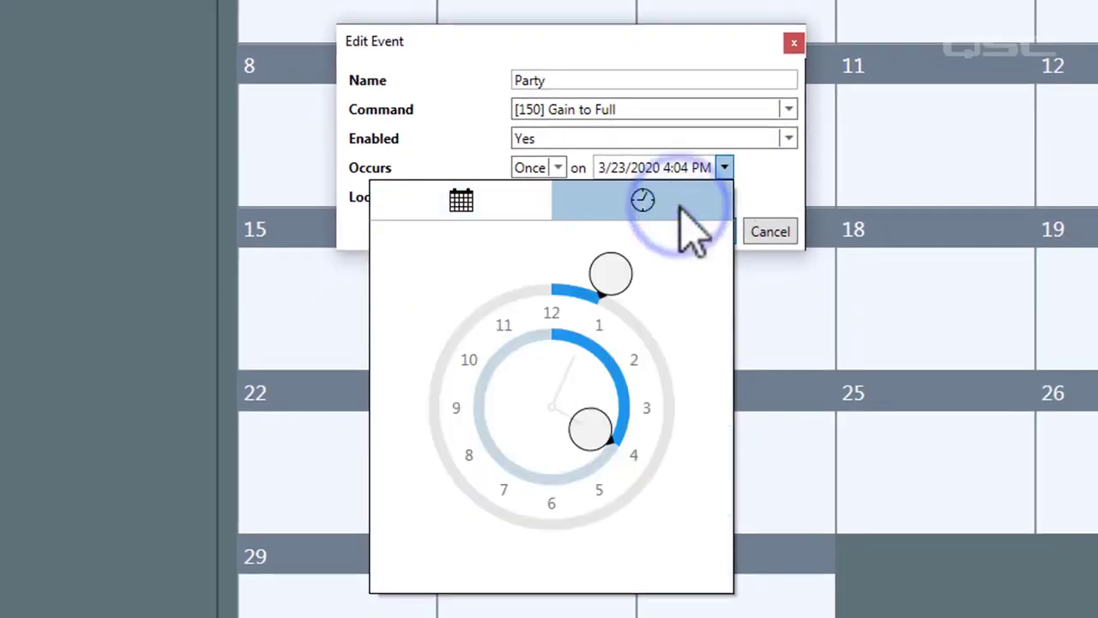
pyautogui.click(772, 163)
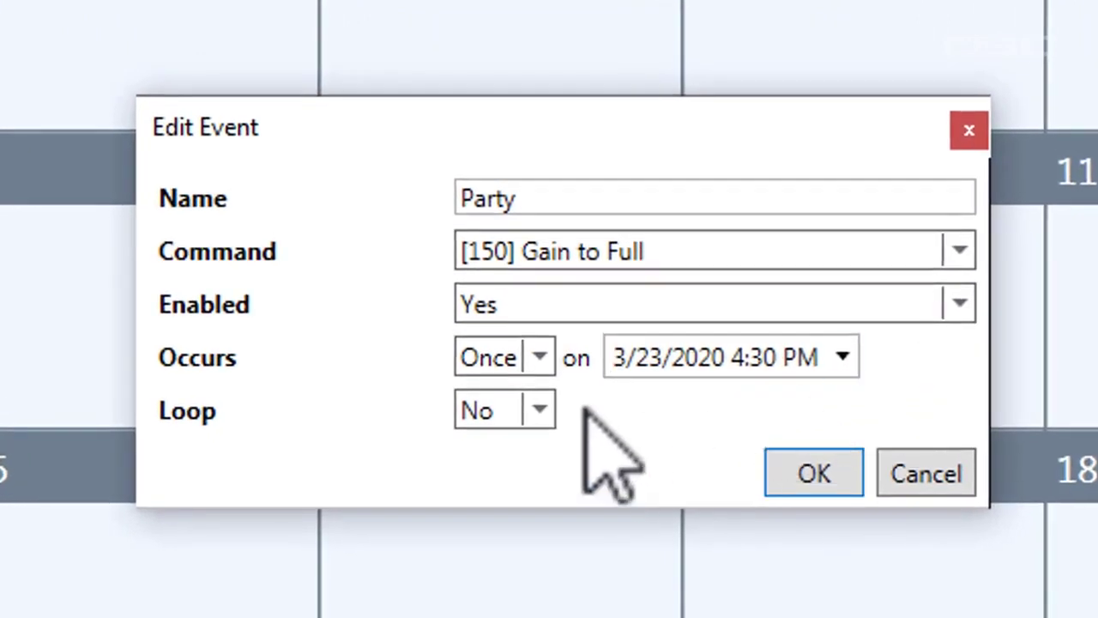
# Step: Try Daily, then Weekly recurrence on Monday, Tuesday and Wednesday for the Party event
pyautogui.click(533, 358)
pyautogui.click(517, 440)
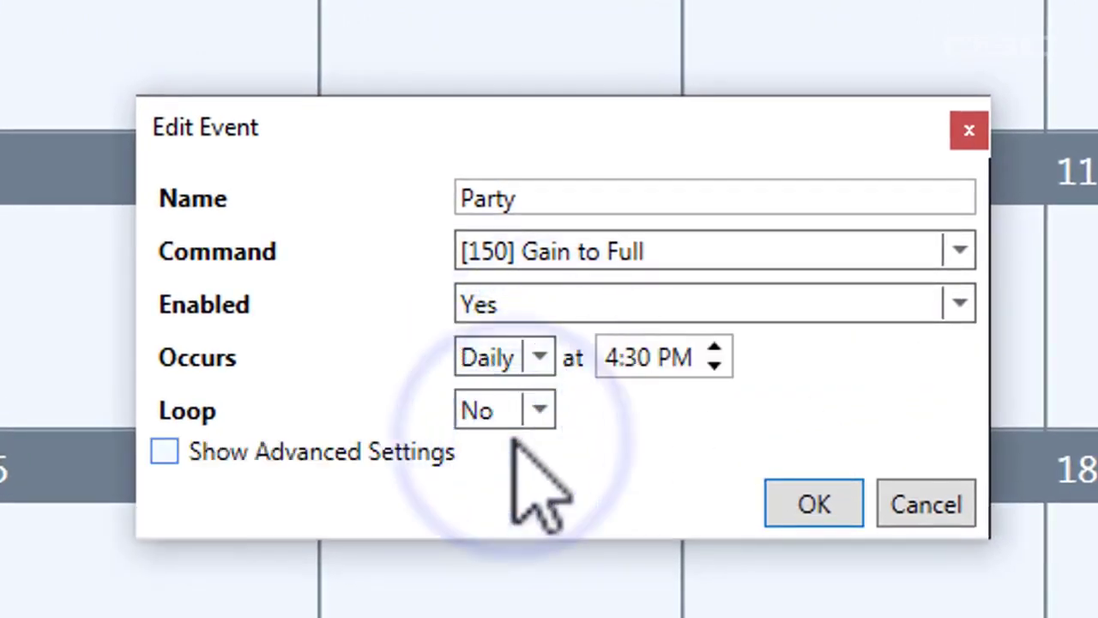
pyautogui.click(538, 360)
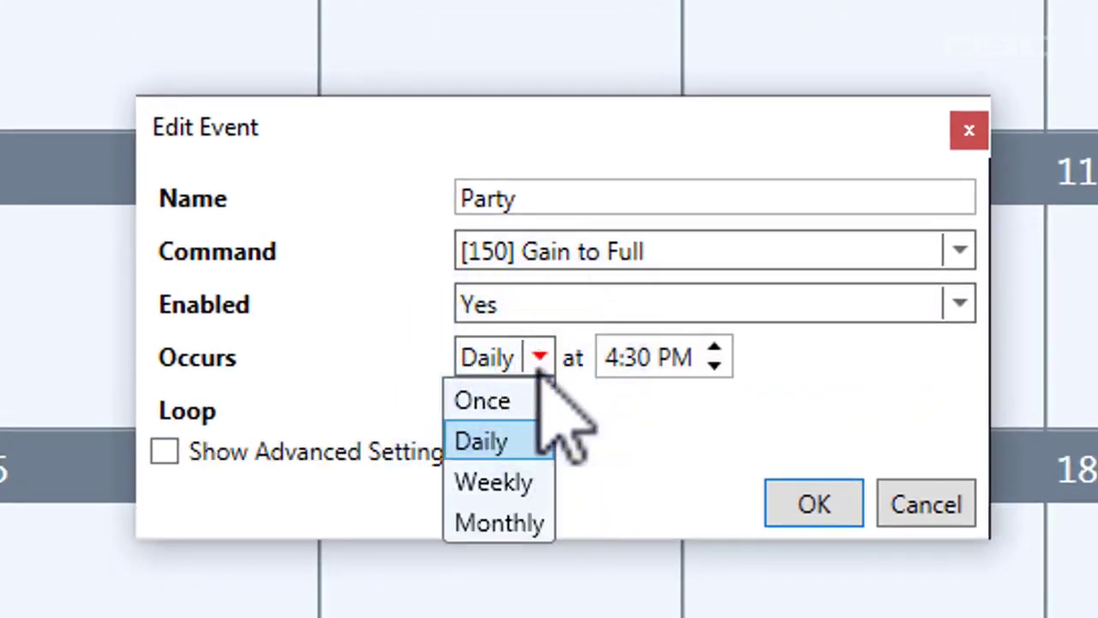
pyautogui.click(531, 481)
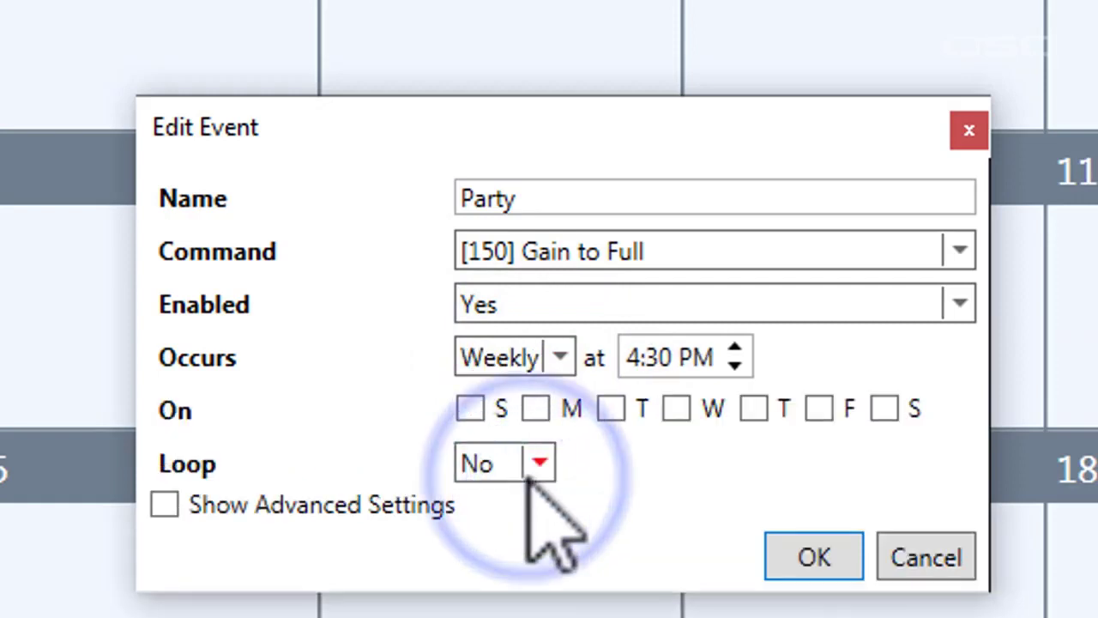
pyautogui.click(535, 409)
pyautogui.click(611, 410)
pyautogui.click(676, 409)
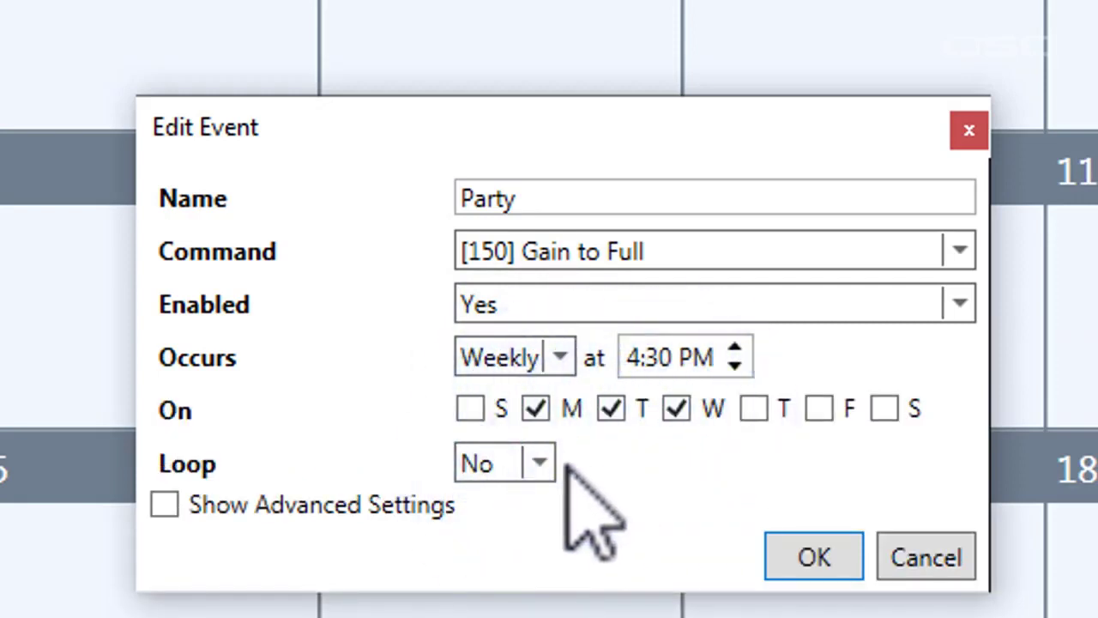
# Step: Switch the Party event to Monthly recurrence and bring up the day-of-month choices
pyautogui.click(560, 357)
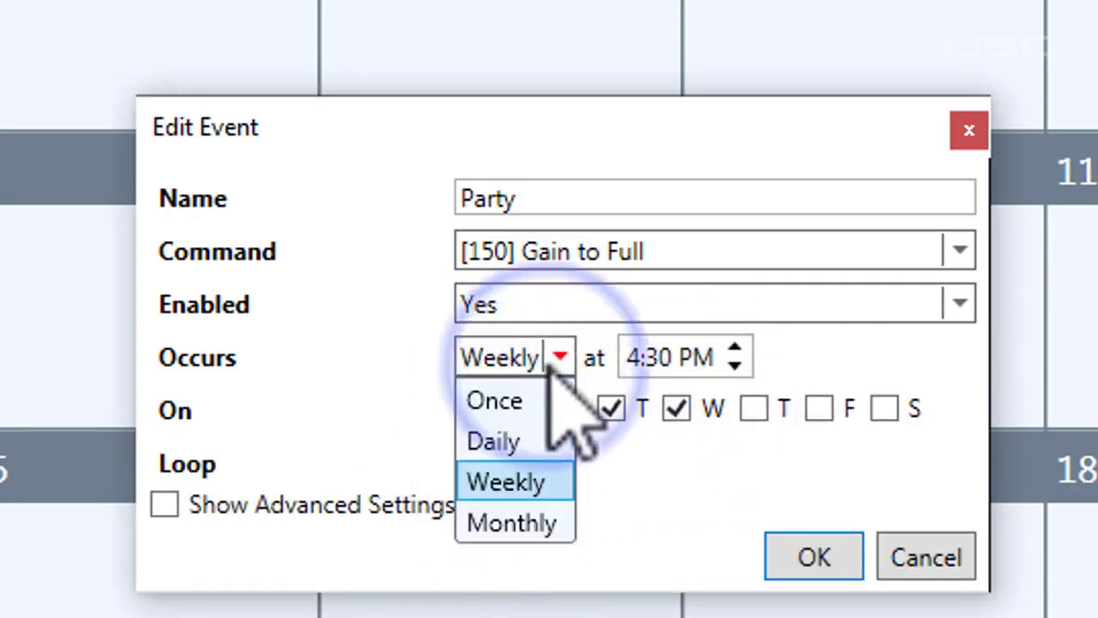
pyautogui.click(531, 520)
pyautogui.click(586, 411)
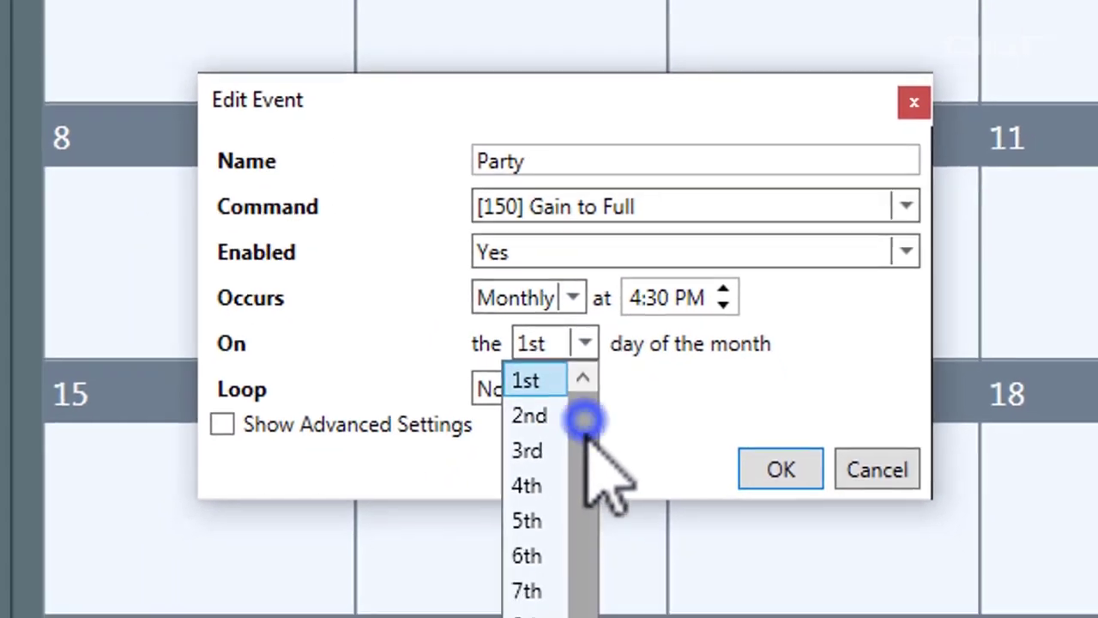
pyautogui.moveTo(586, 422); pyautogui.dragTo(582, 390)
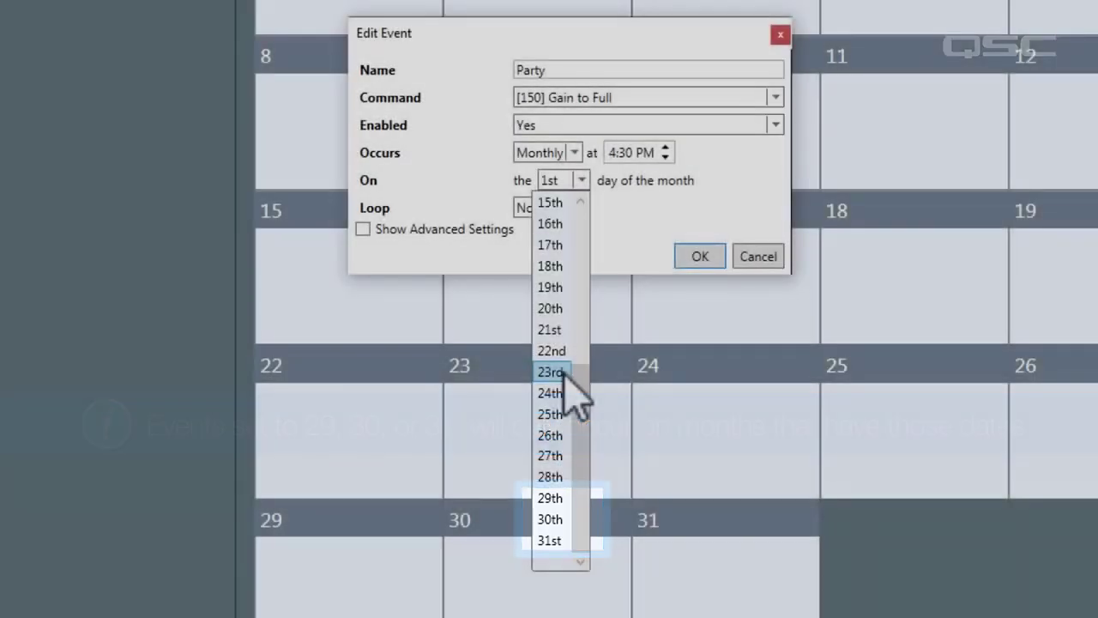
# Step: Run the Party event on the 23rd of each month and turn on looping
pyautogui.click(563, 372)
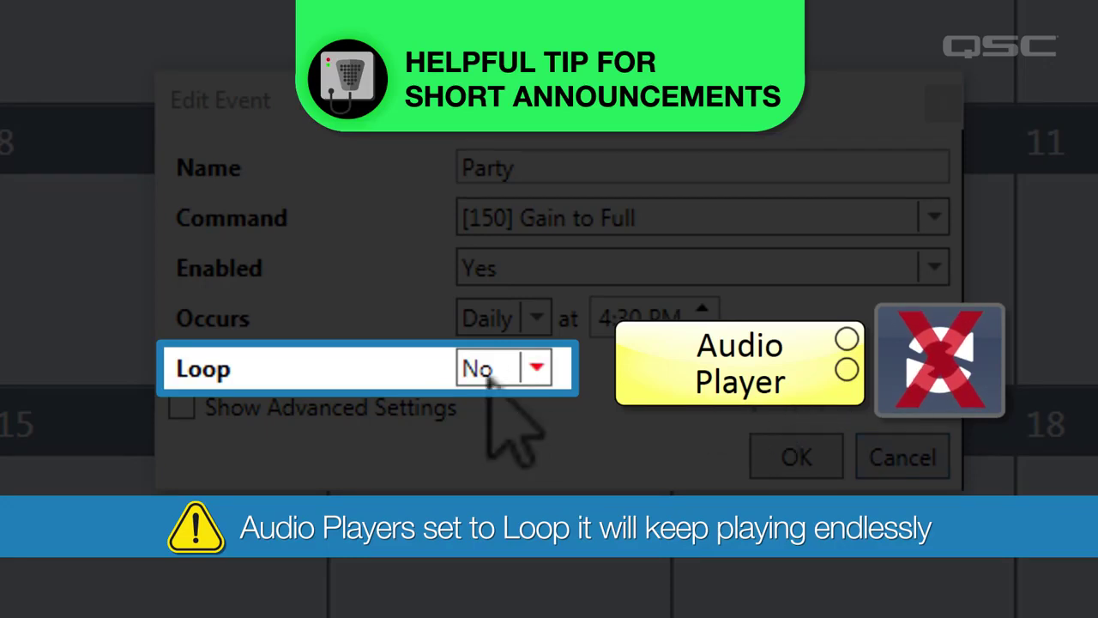
pyautogui.click(523, 368)
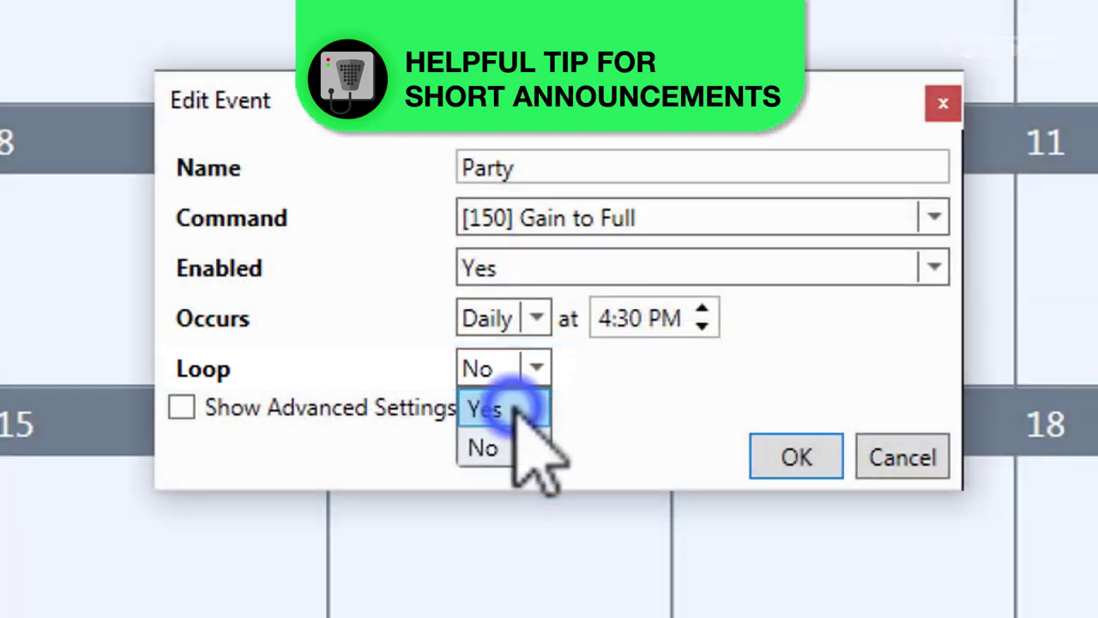
pyautogui.click(515, 408)
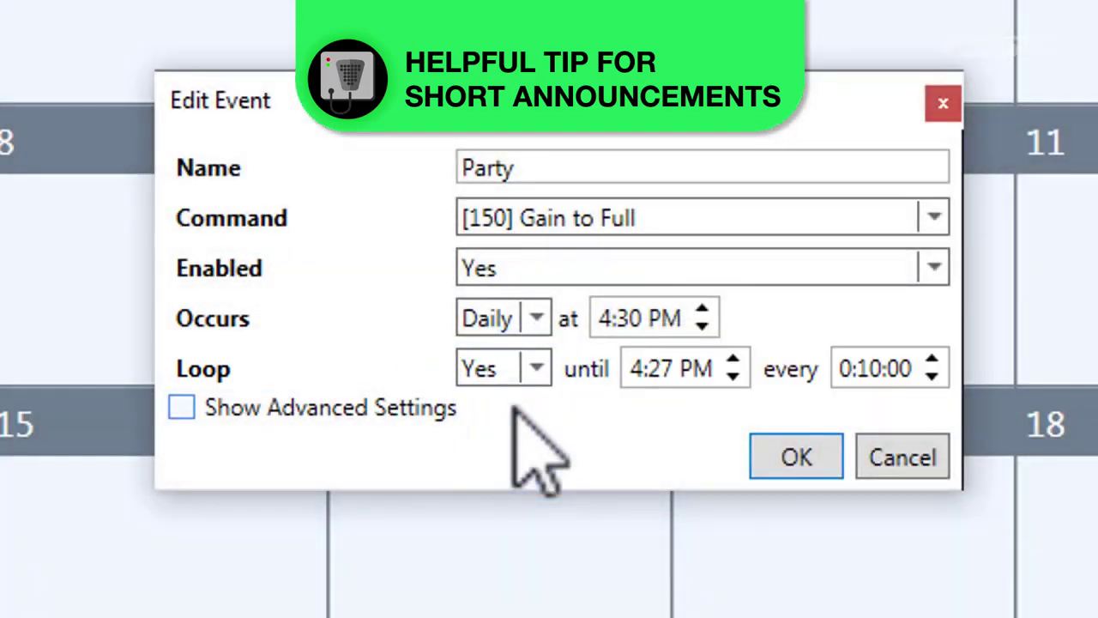
# Step: Set the loop interval to 3:10:00, leaving the loop end time at 4:27 PM
pyautogui.click(933, 361)
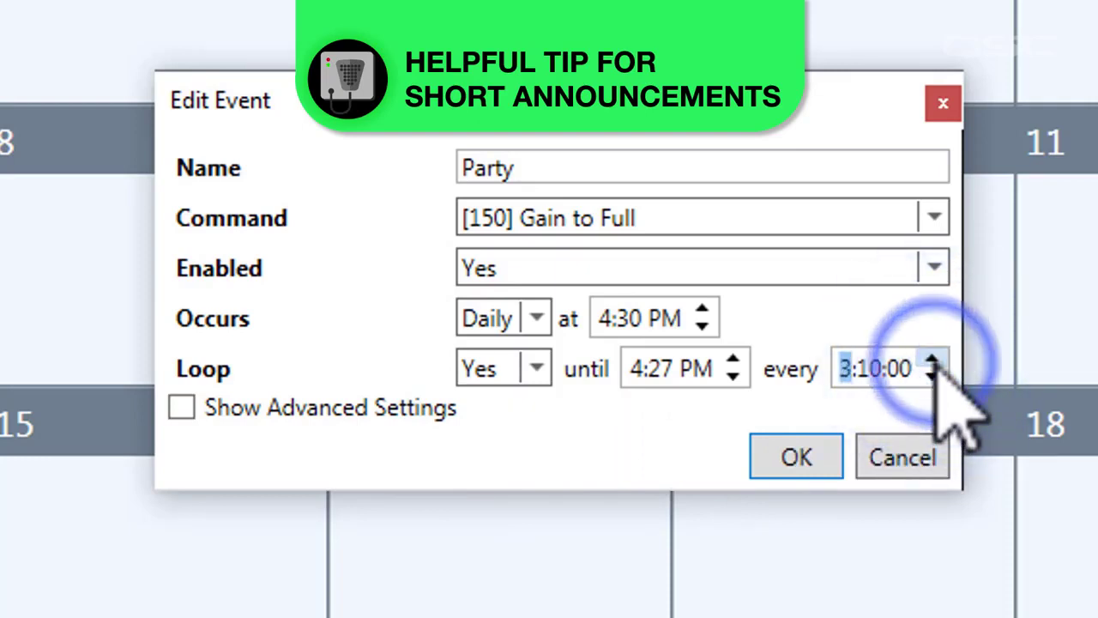
pyautogui.click(732, 360)
pyautogui.click(732, 360)
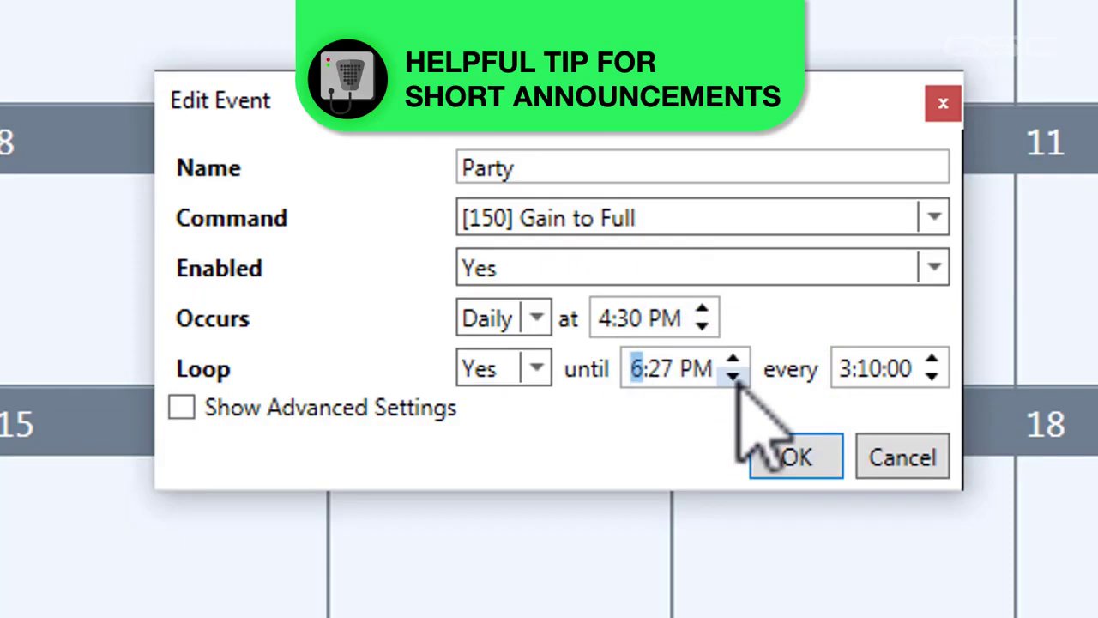
pyautogui.click(733, 377)
pyautogui.click(734, 377)
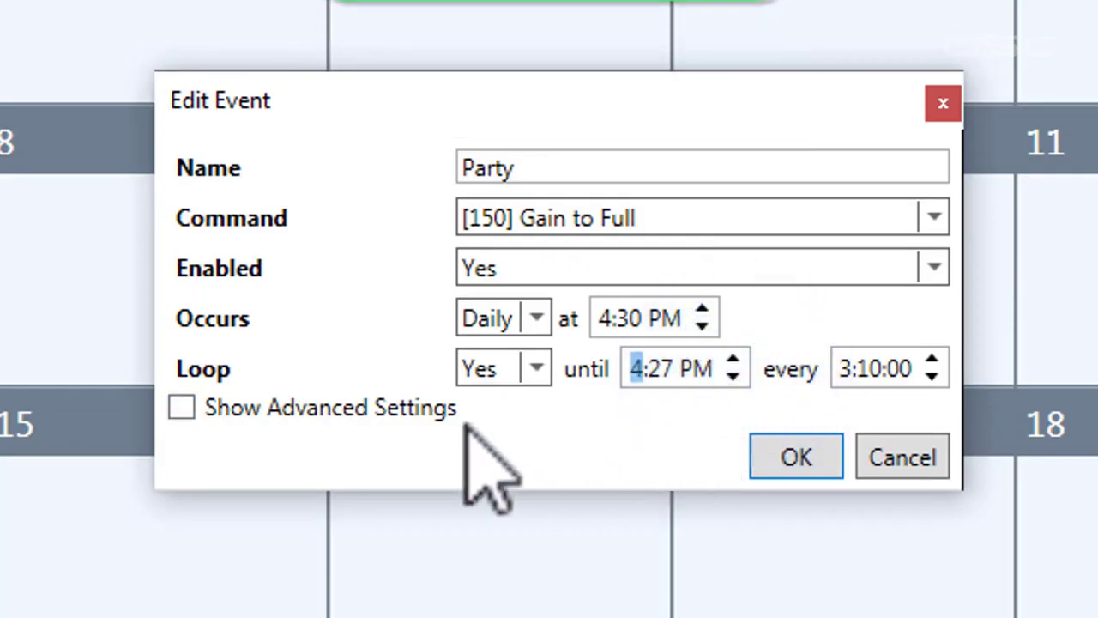
# Step: Set the Party event to recur Daily, every 2 days, from 3/1/2020 until 4/1/2020, and save it
pyautogui.click(408, 412)
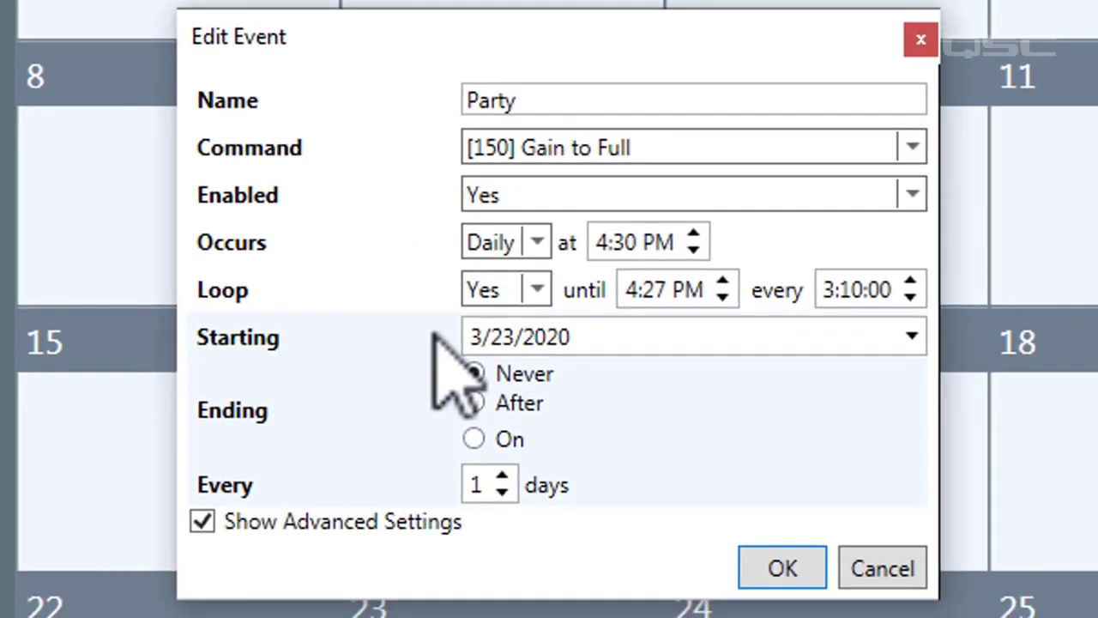
pyautogui.click(911, 337)
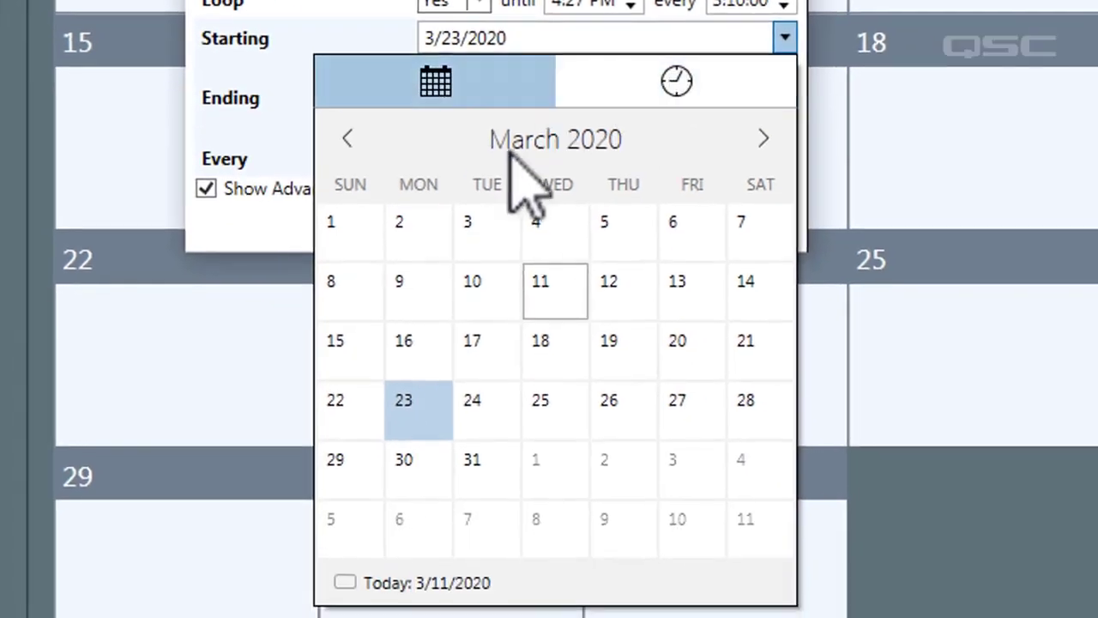
pyautogui.click(363, 218)
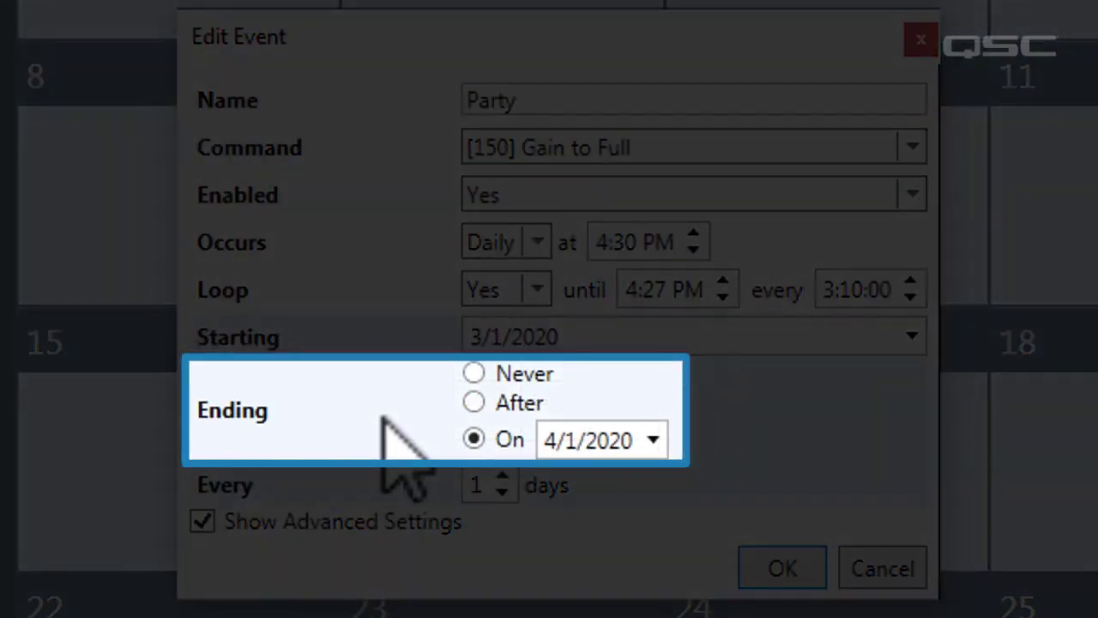
pyautogui.click(503, 477)
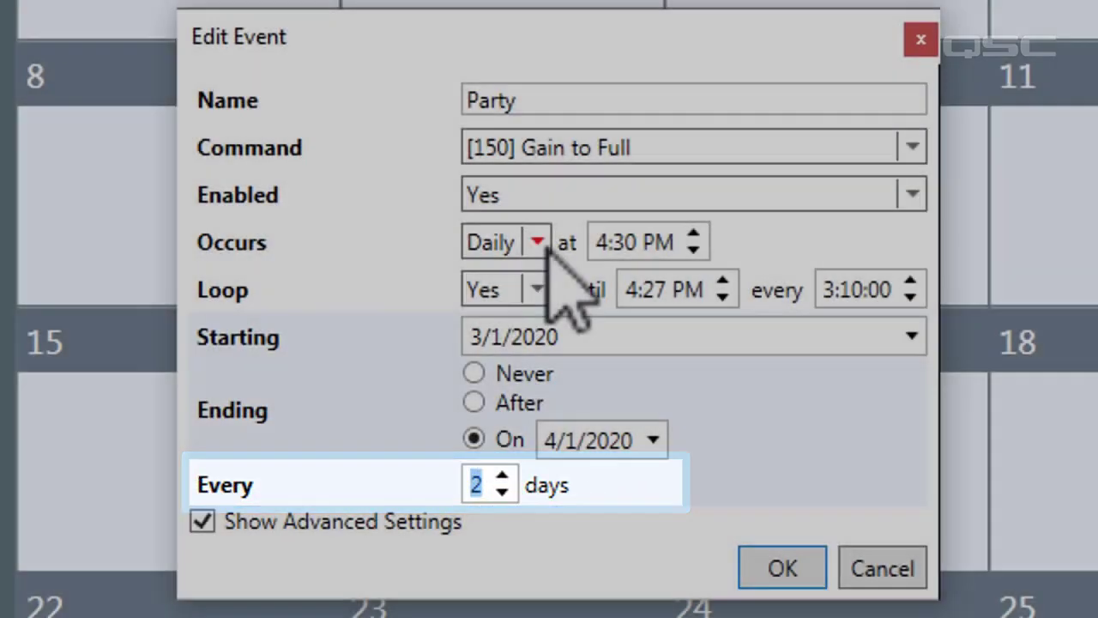
pyautogui.click(538, 243)
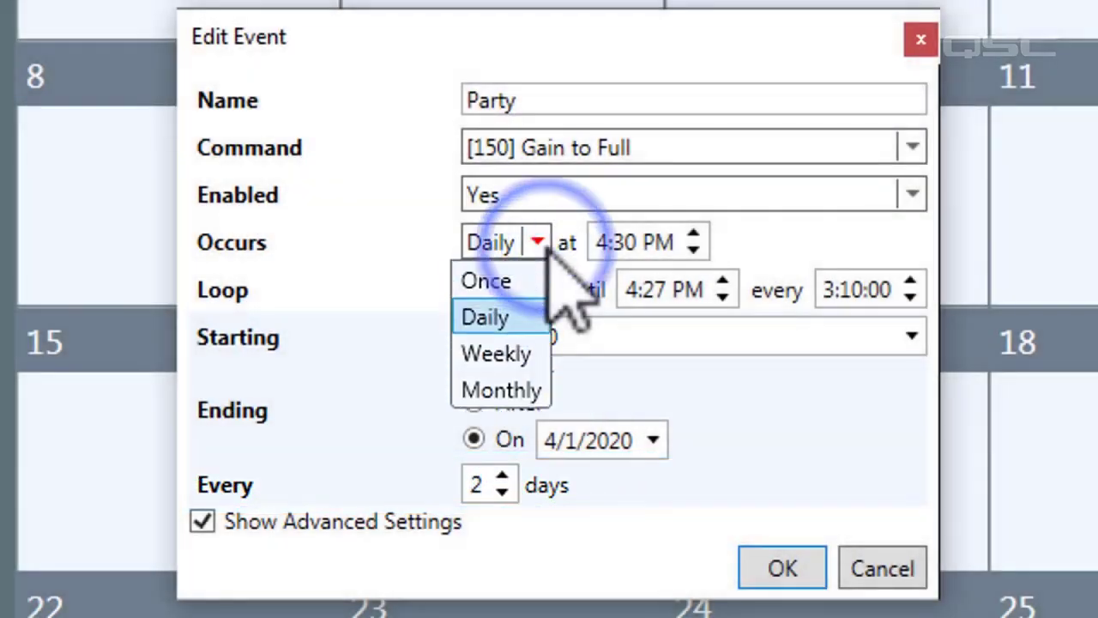
pyautogui.click(488, 305)
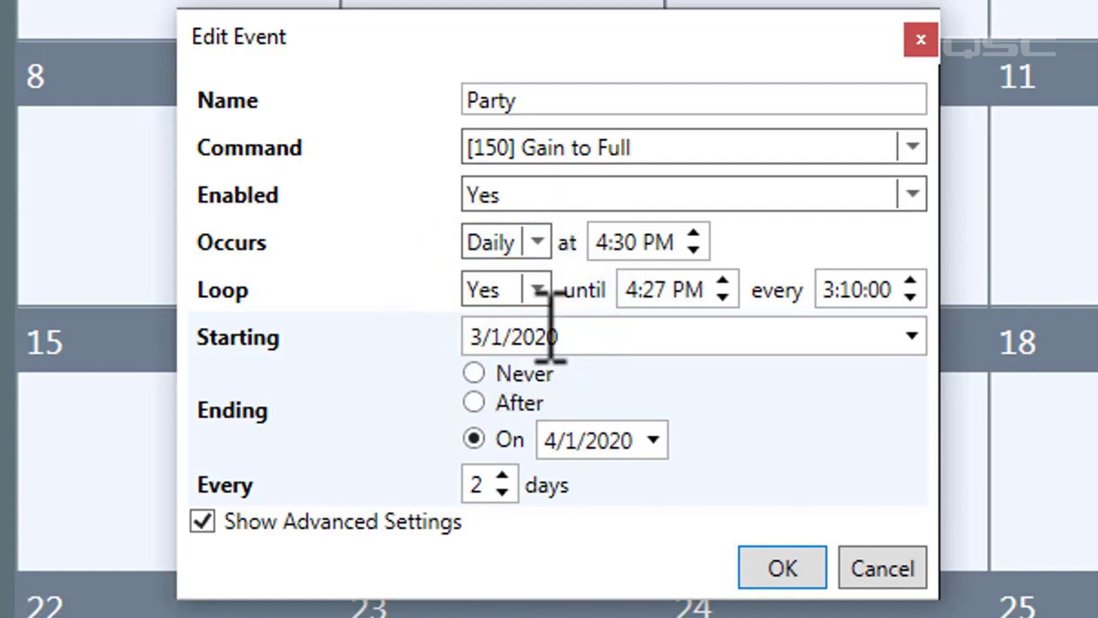
pyautogui.click(782, 571)
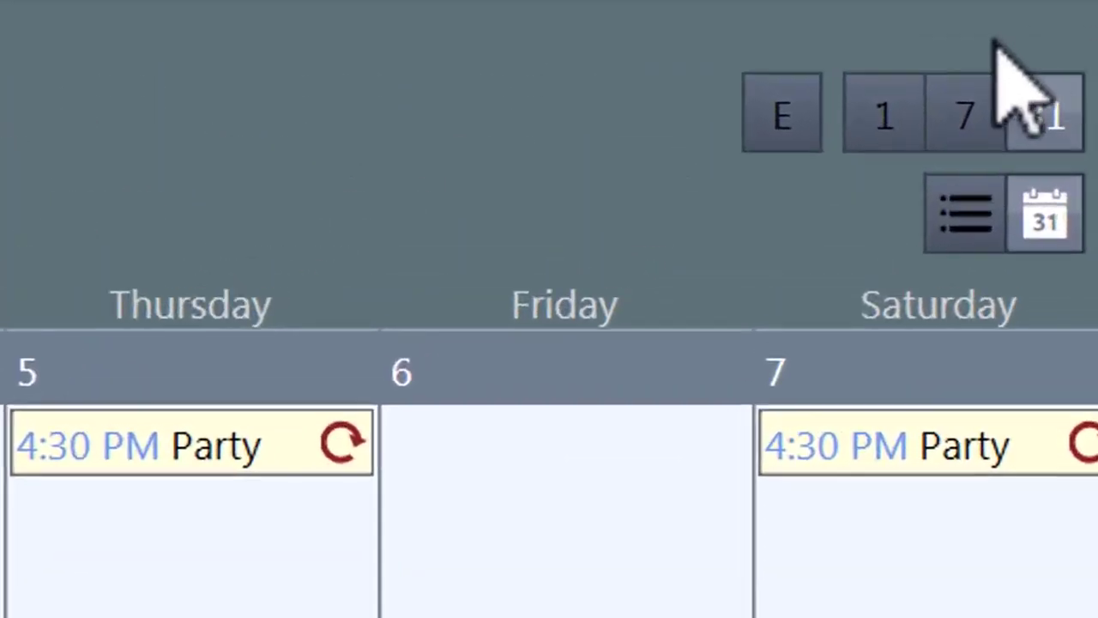
# Step: View the scheduled Party events in week, day, month and list layouts
pyautogui.click(972, 99)
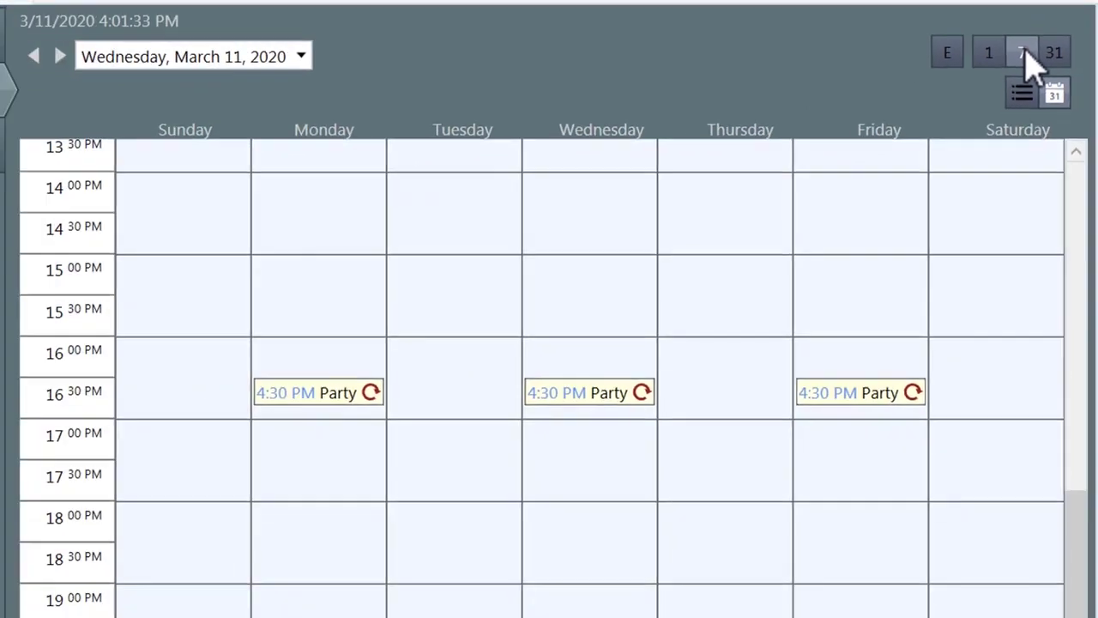
pyautogui.click(993, 53)
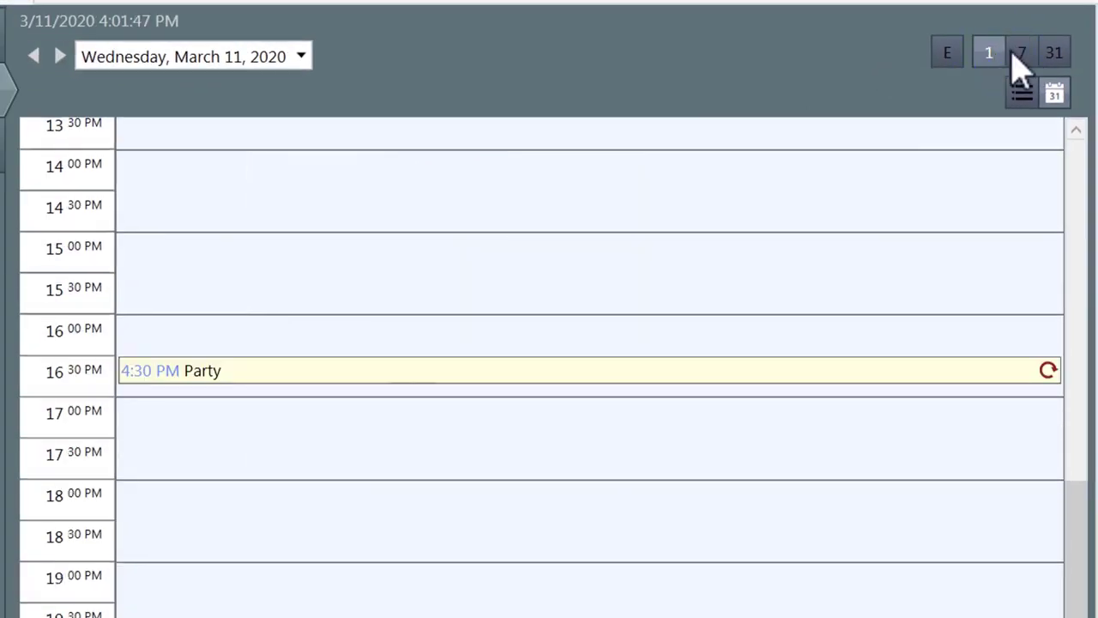
pyautogui.click(1052, 52)
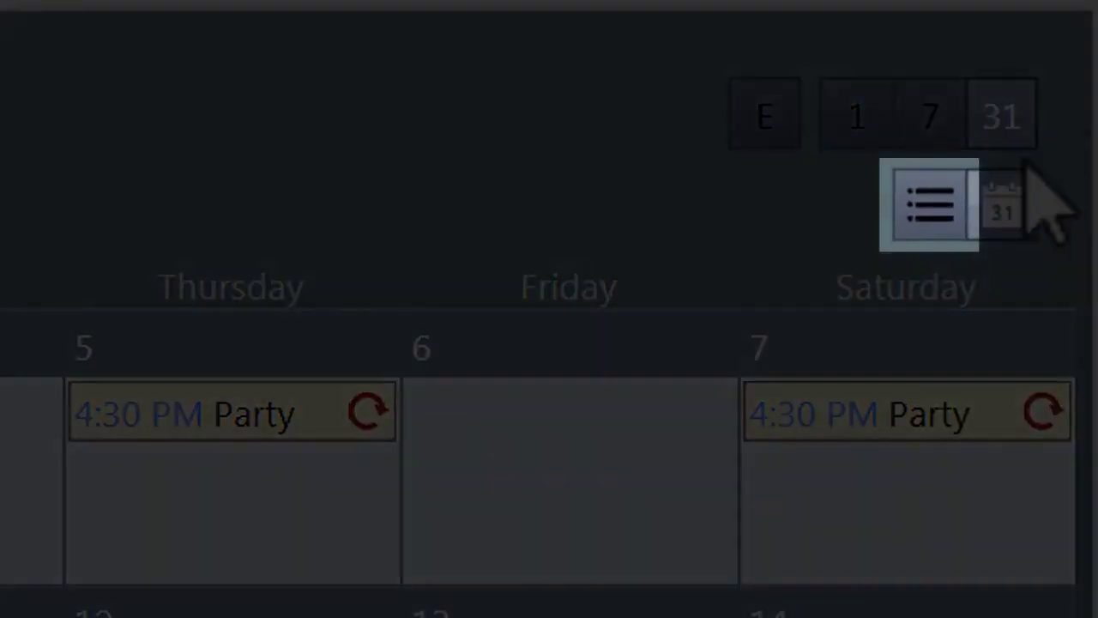
pyautogui.click(931, 204)
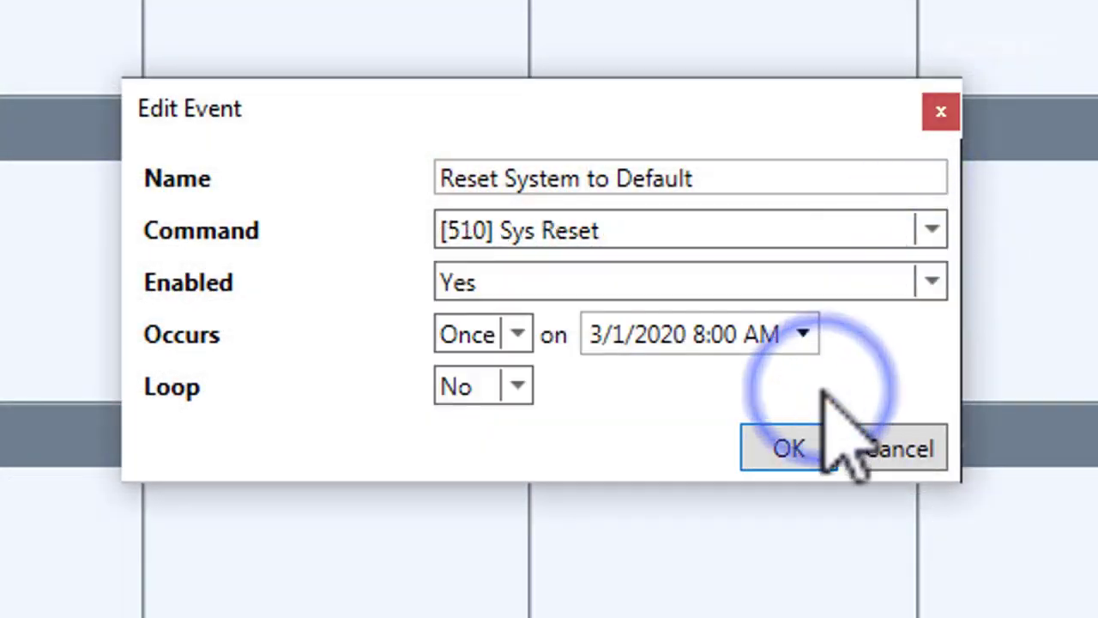
# Step: Make Reset System to Default occur Daily at 8:00 AM, save it, and apply with Update
pyautogui.click(518, 334)
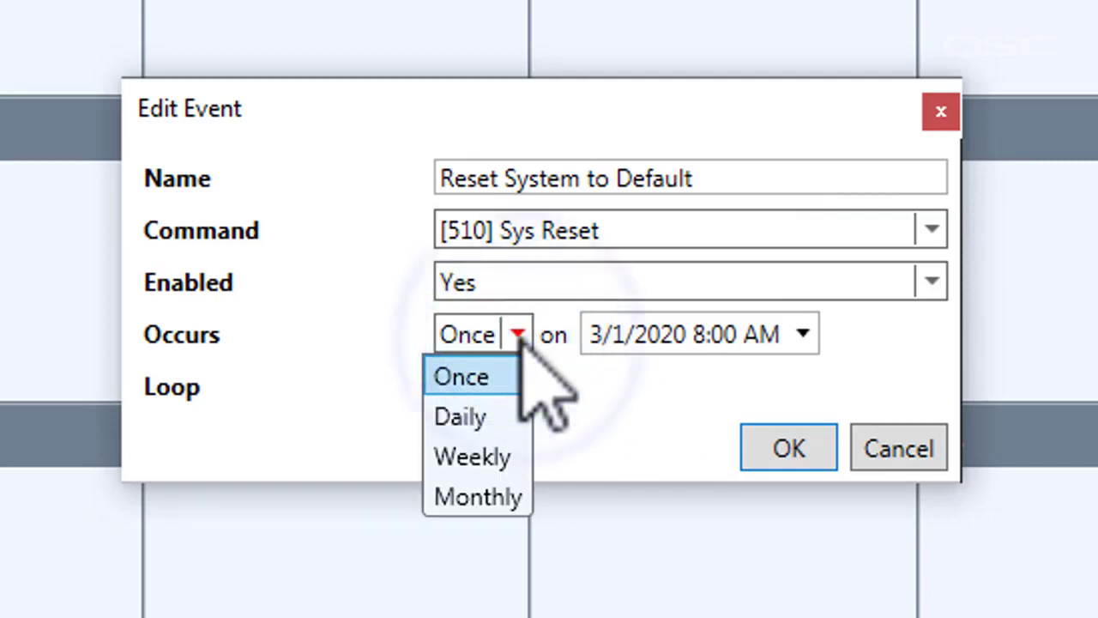
pyautogui.click(489, 410)
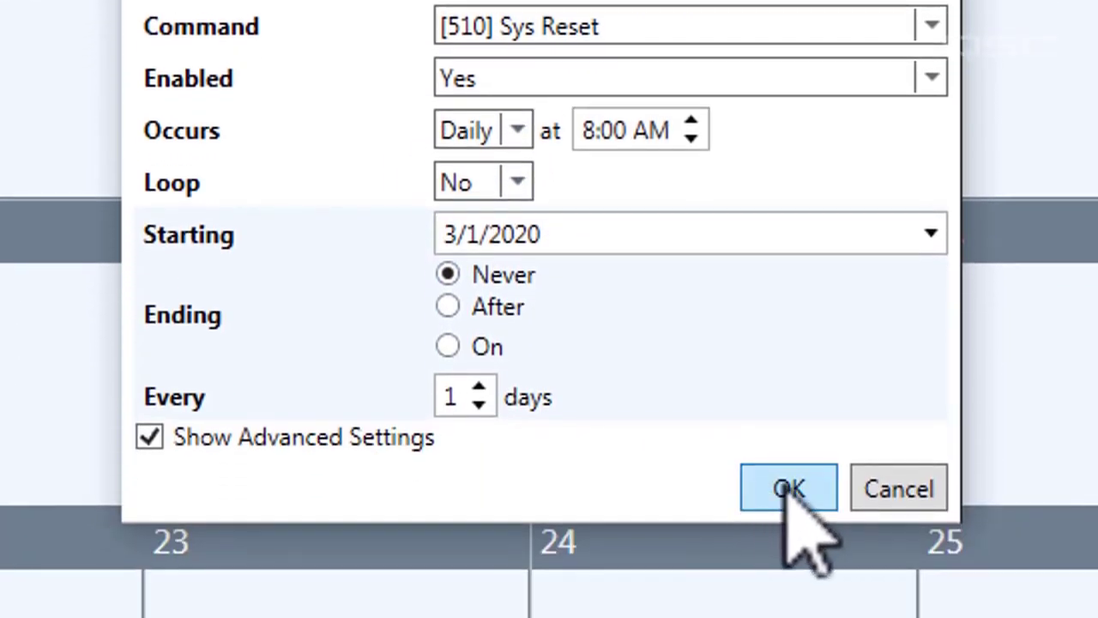
pyautogui.click(786, 492)
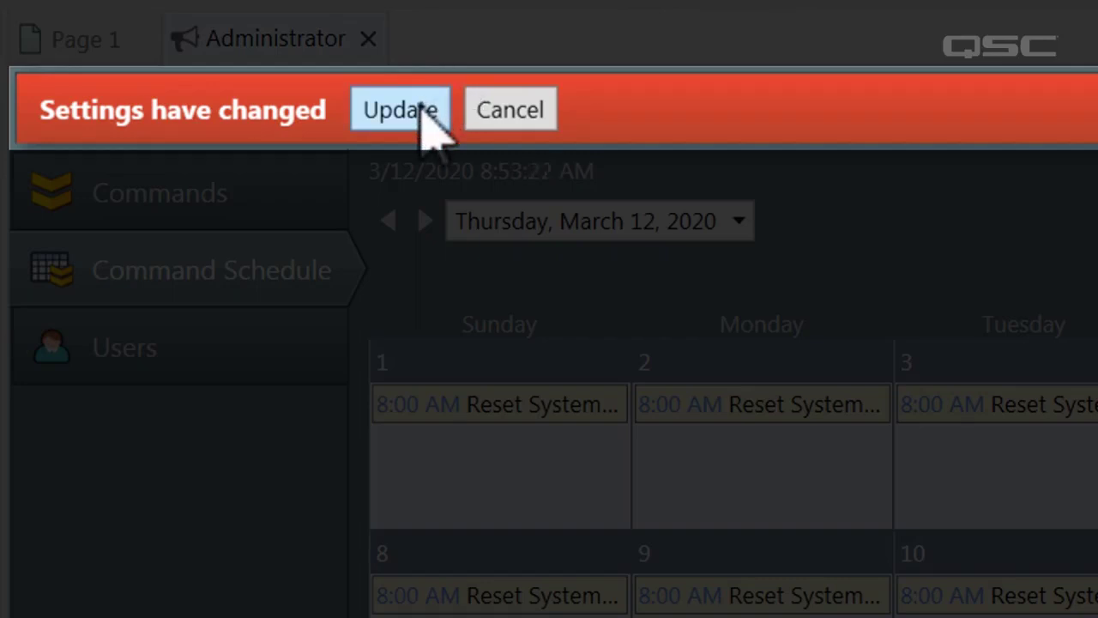
pyautogui.click(422, 110)
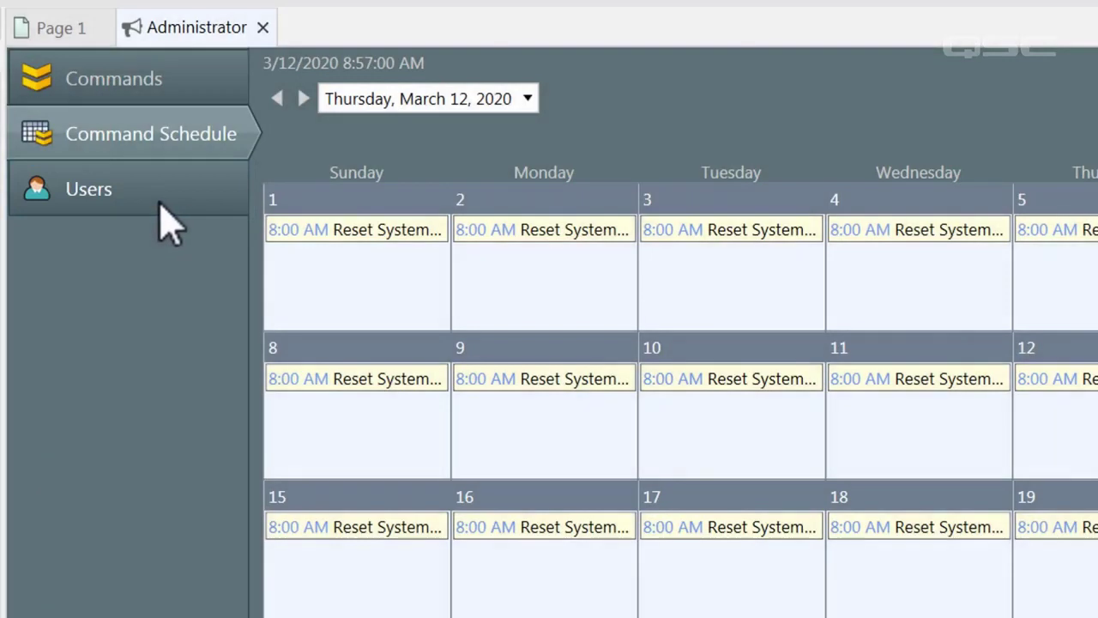
# Step: Go to the Users list, which holds only Guest, and start adding a new user
pyautogui.click(159, 204)
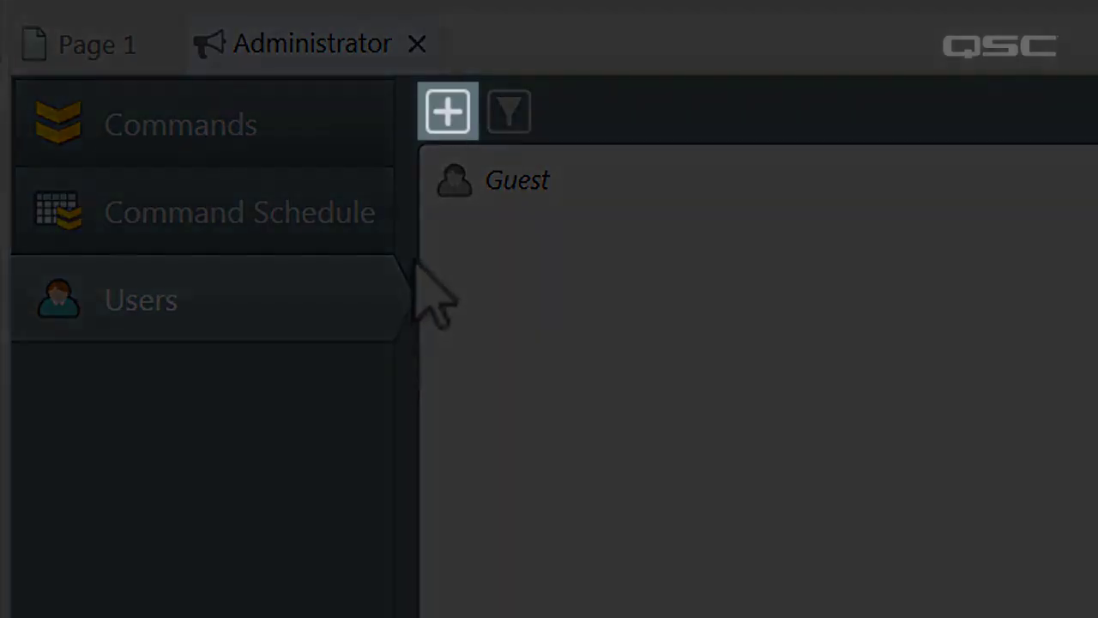
pyautogui.click(448, 113)
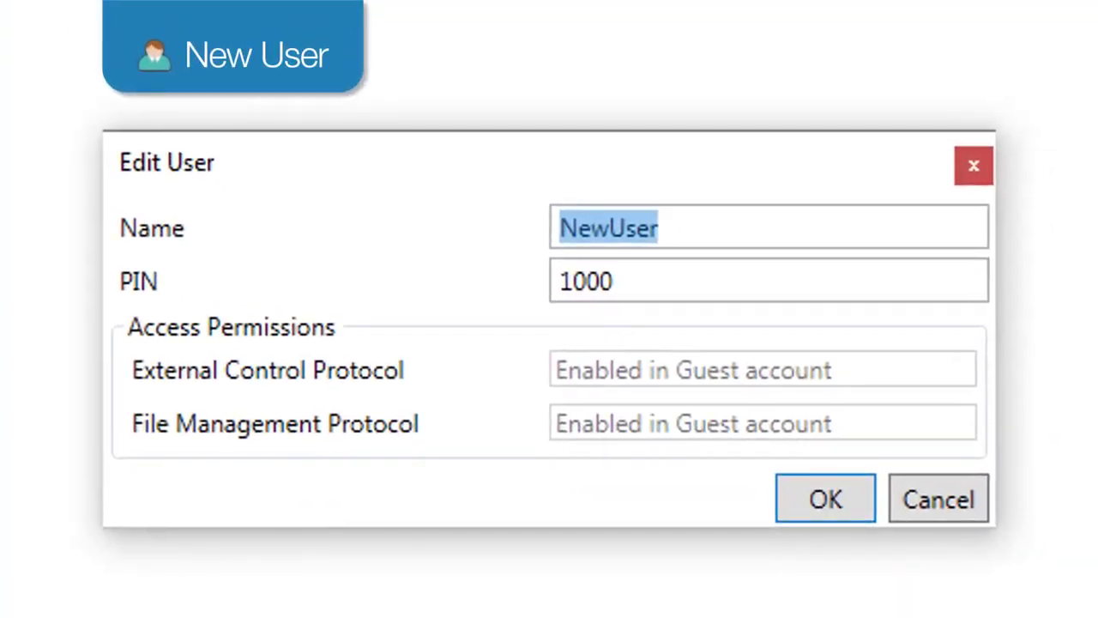
# Step: Enter the new user's name and replace the default PIN with their PIN
pyautogui.write('Pat')
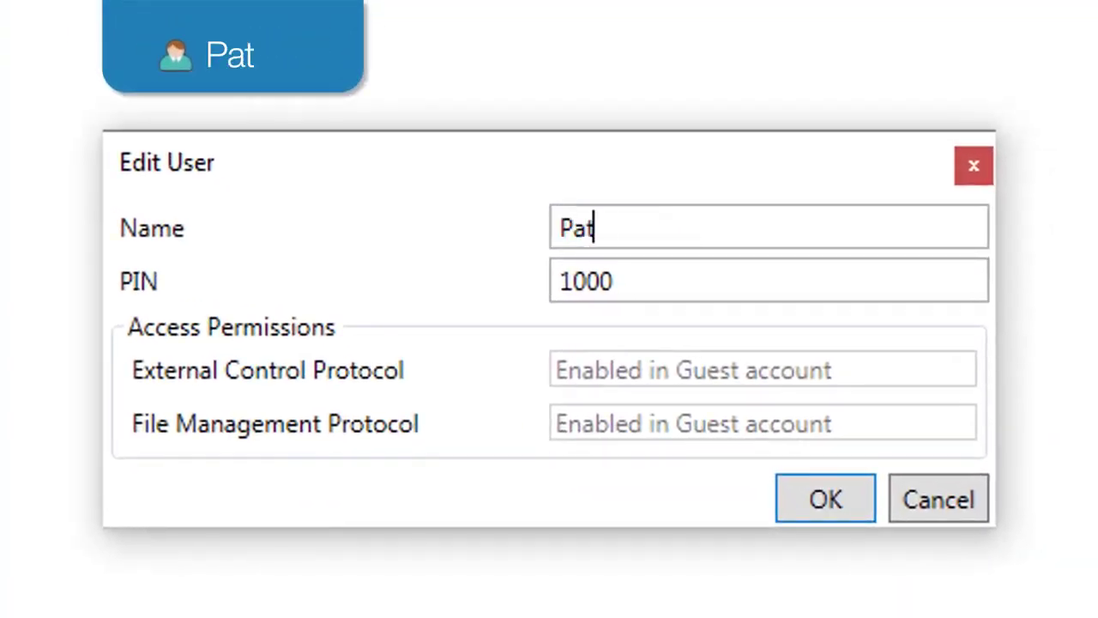
pyautogui.write('rick')
pyautogui.doubleClick(639, 281)
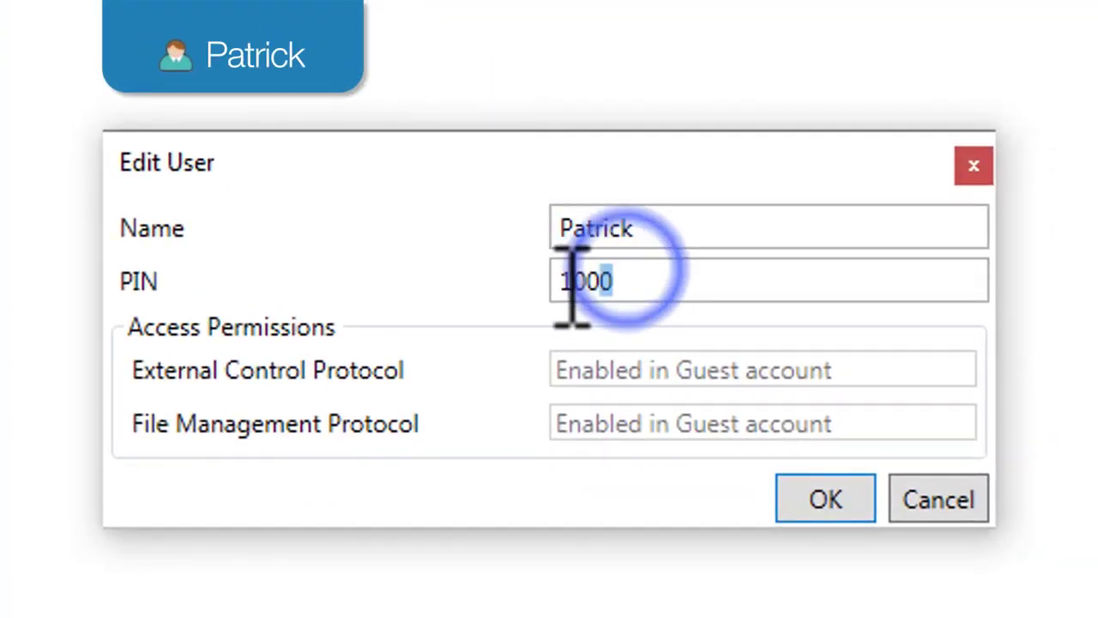
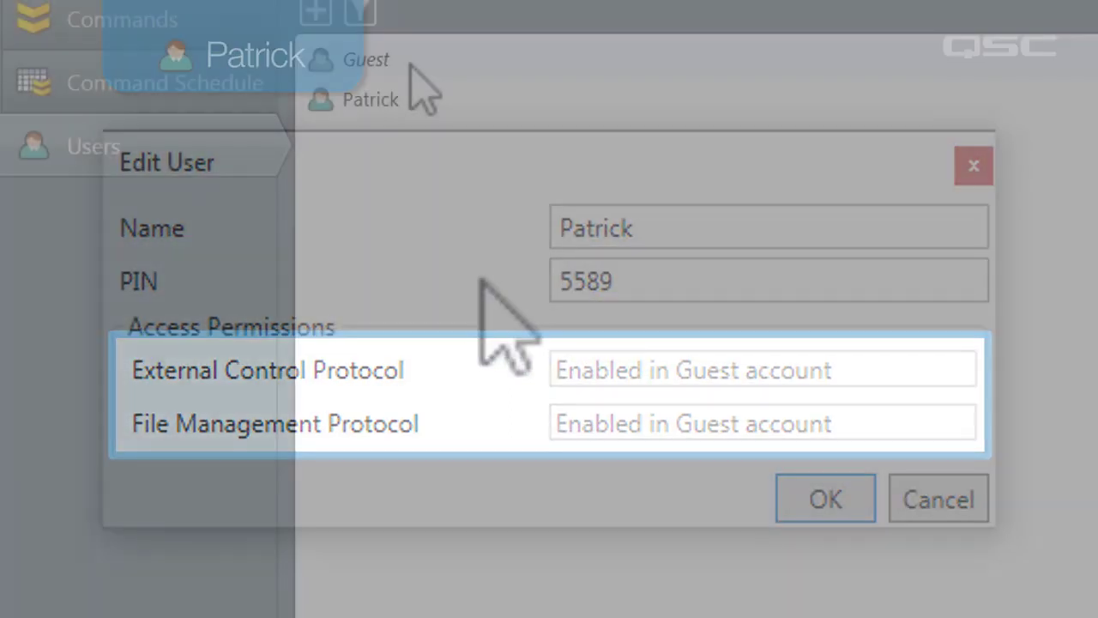
# Step: Set Guest's External Control Protocol and File Management Protocol access to No
pyautogui.doubleClick(418, 79)
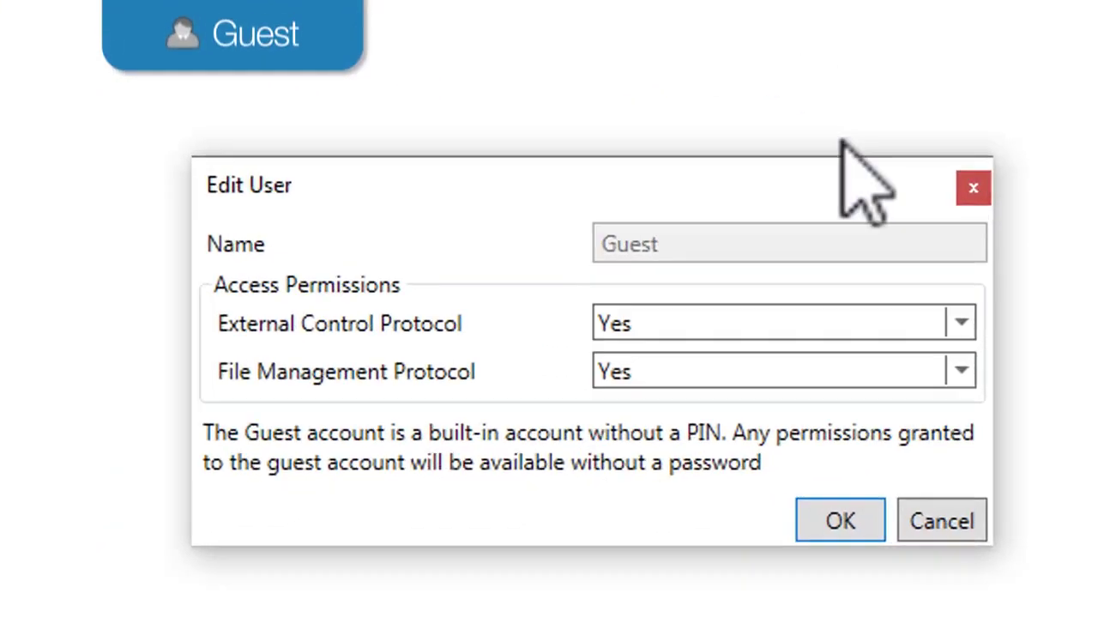
pyautogui.click(961, 322)
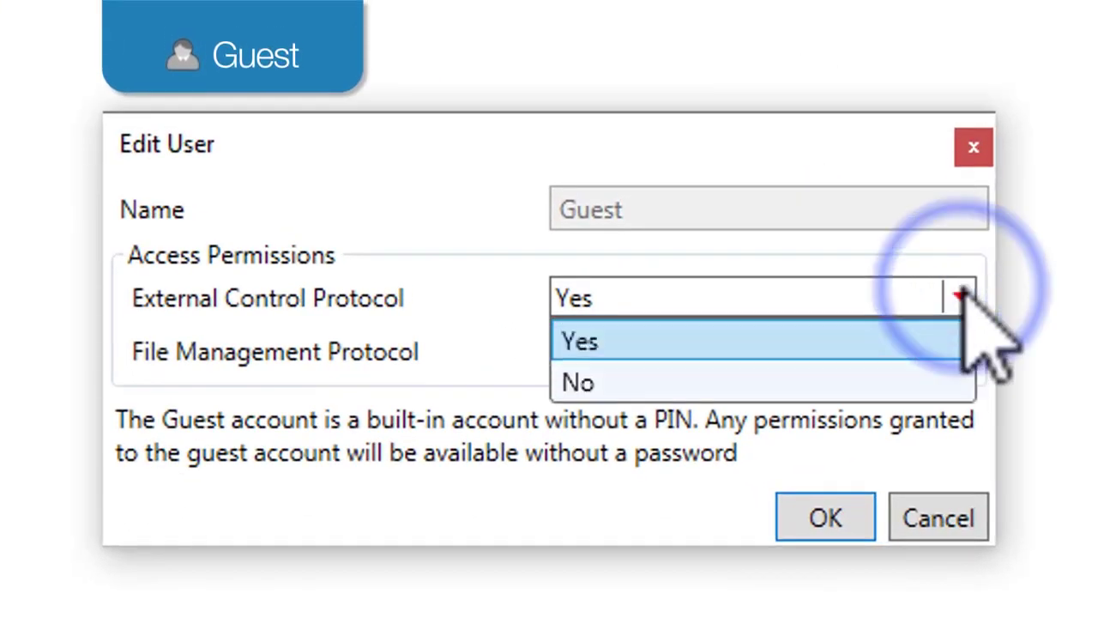
pyautogui.click(908, 344)
pyautogui.click(961, 352)
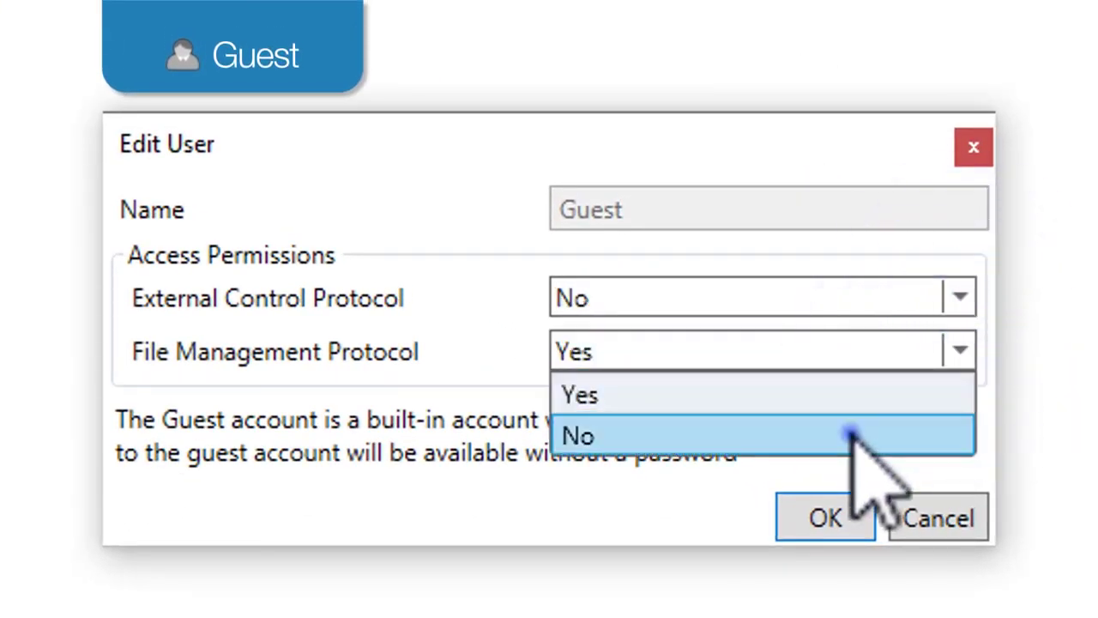
pyautogui.click(849, 433)
# Step: Set the new user's External Control and File Management Protocol access to No
pyautogui.click(787, 397)
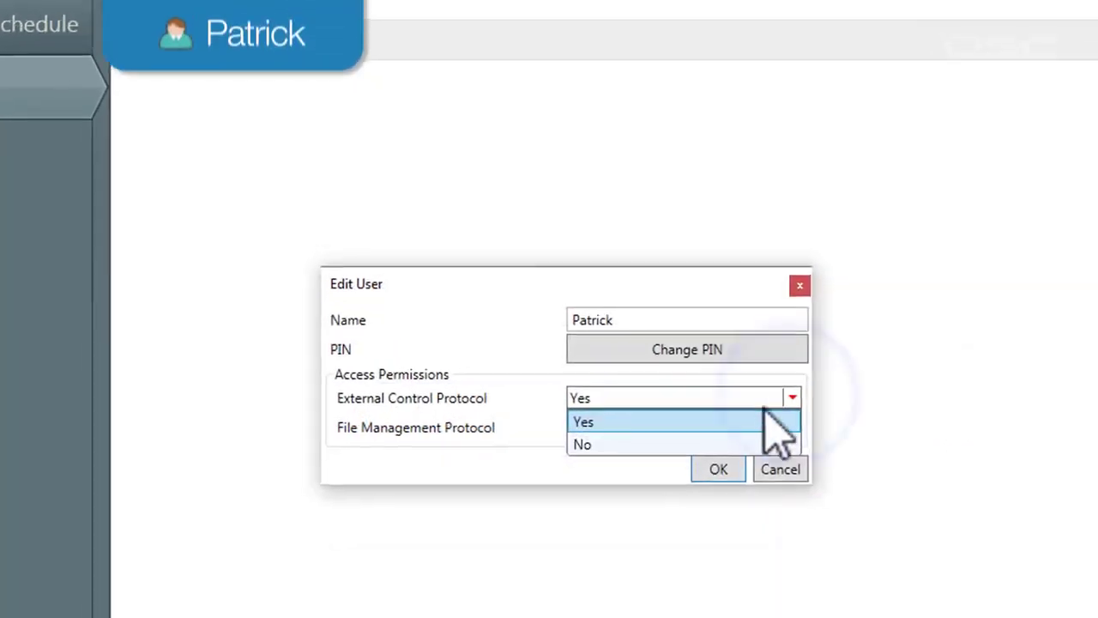
pyautogui.click(776, 444)
pyautogui.click(947, 429)
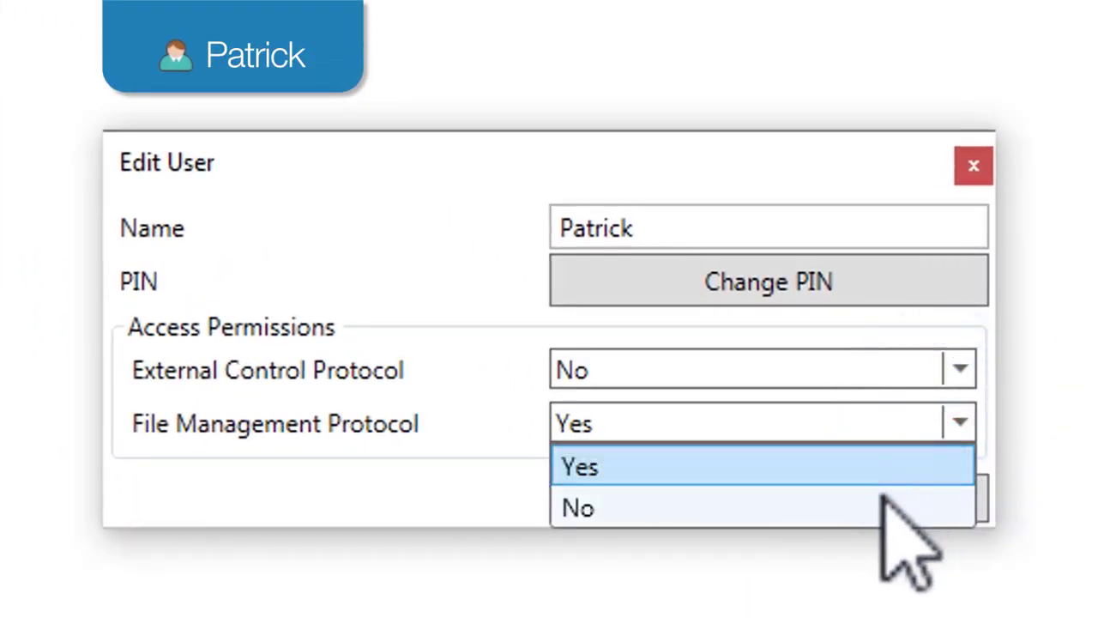